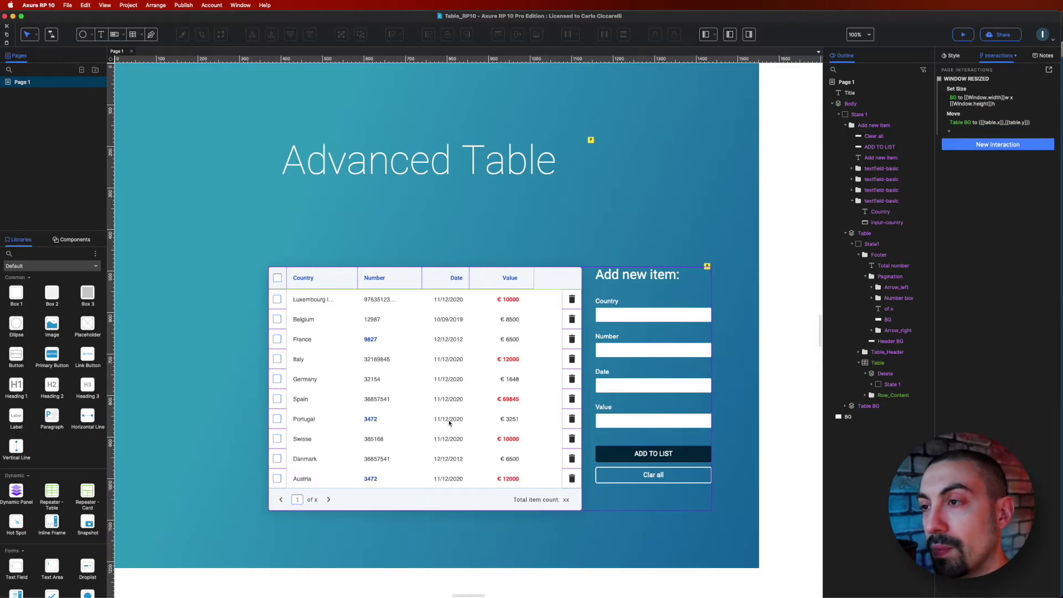
Collapse the Add new item form group in the outline.
left_click(811, 177)
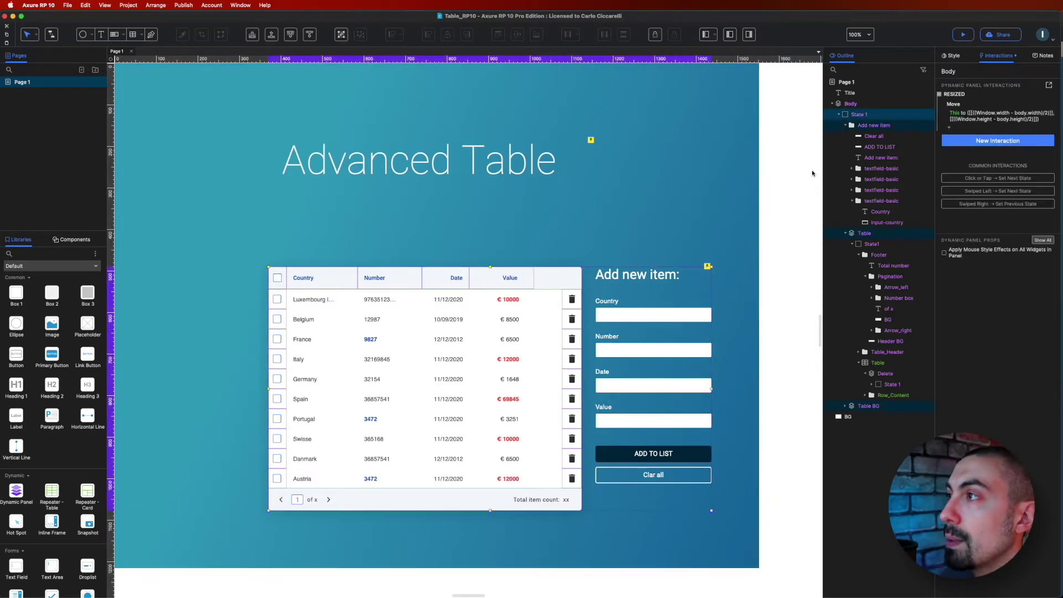
left_click(862, 126)
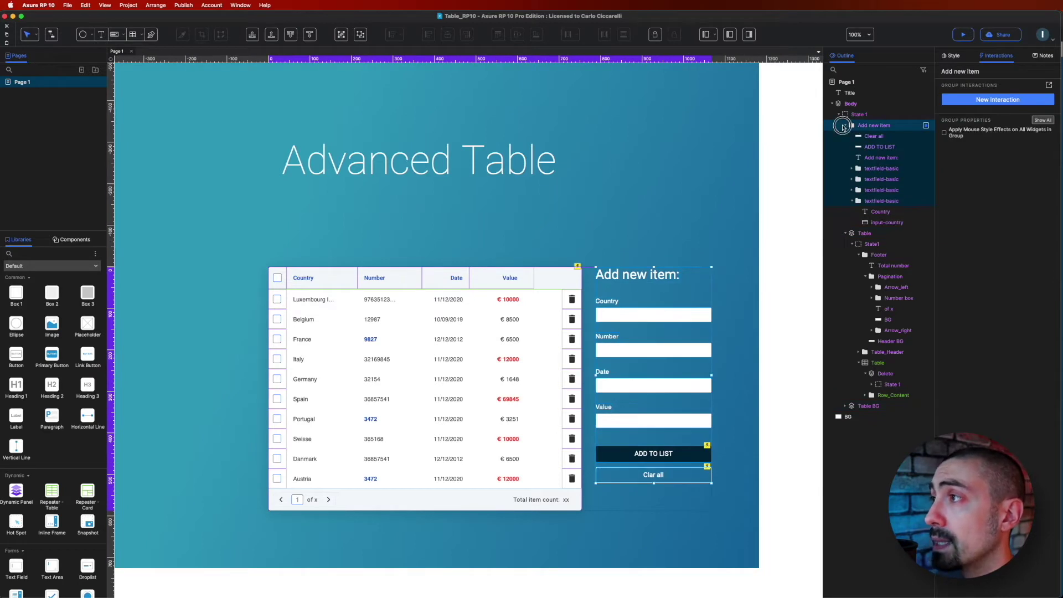
left_click(845, 126)
Collapse the Table repeater in the outline and select the pagination 'of x' label.
left_click(887, 170)
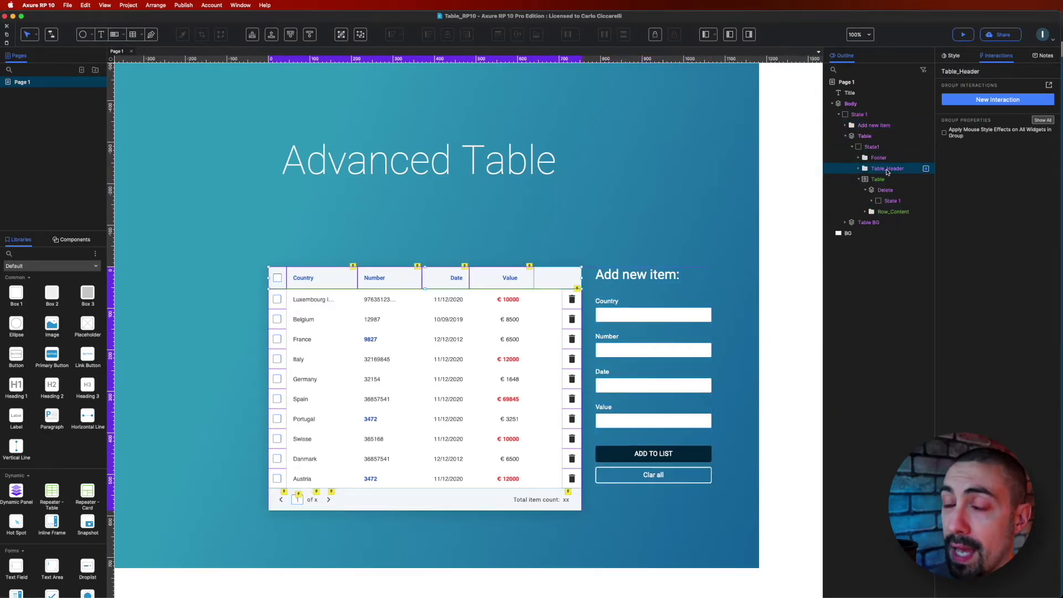
left_click(869, 178)
left_click(861, 180)
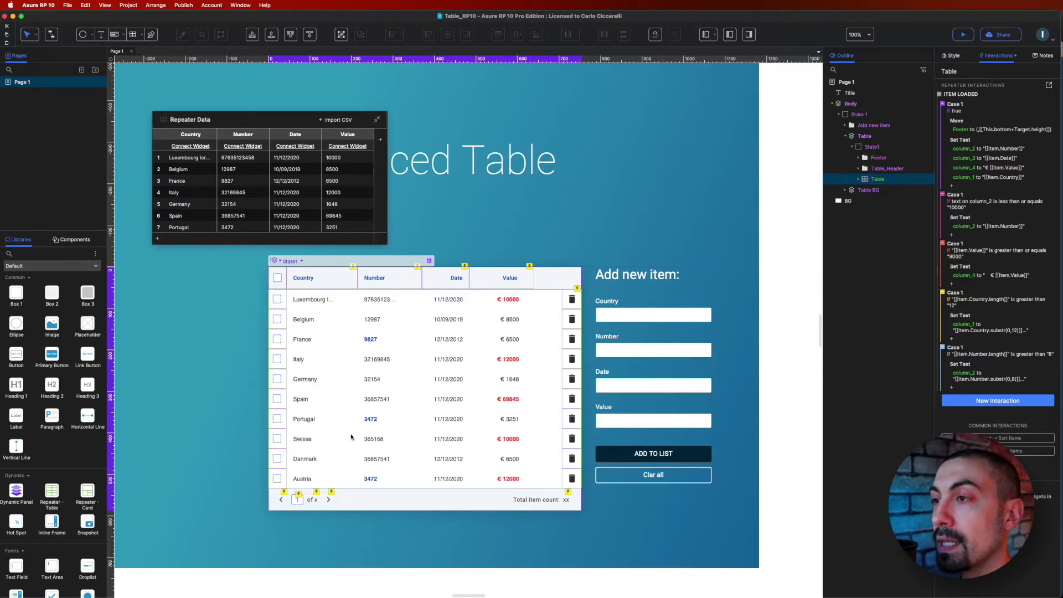
left_click(310, 500)
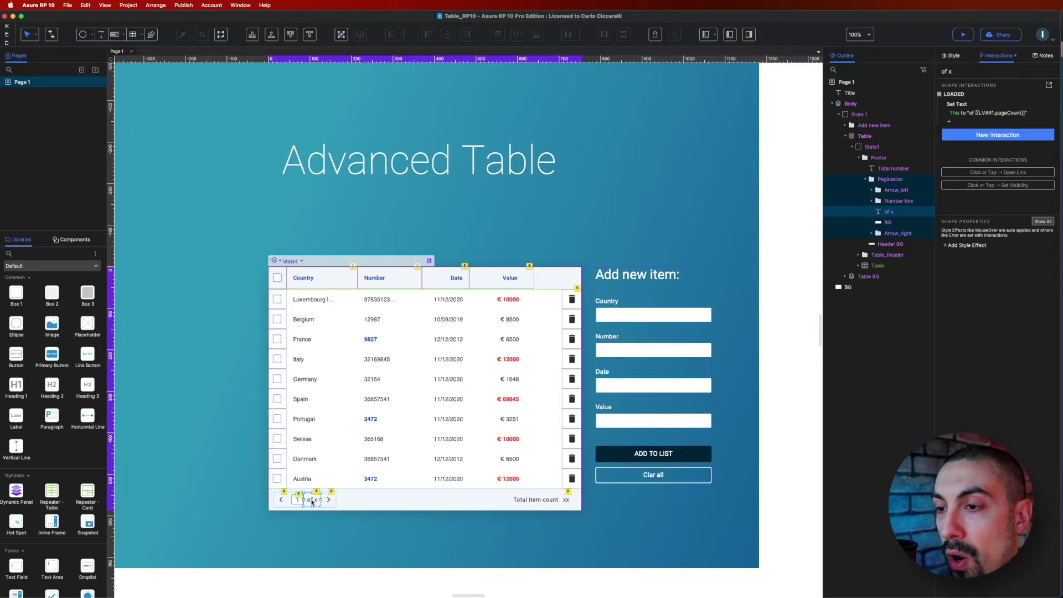
Open the 'of x' label's Set Text value editor showing of [[LVAR1.pageCount]].
left_click(536, 502)
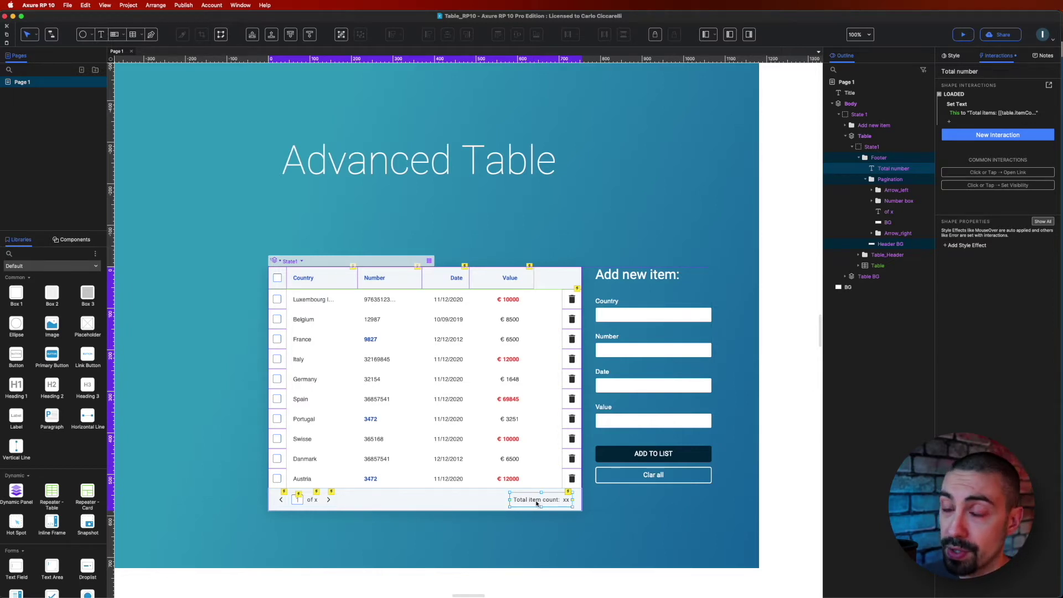
left_click(312, 501)
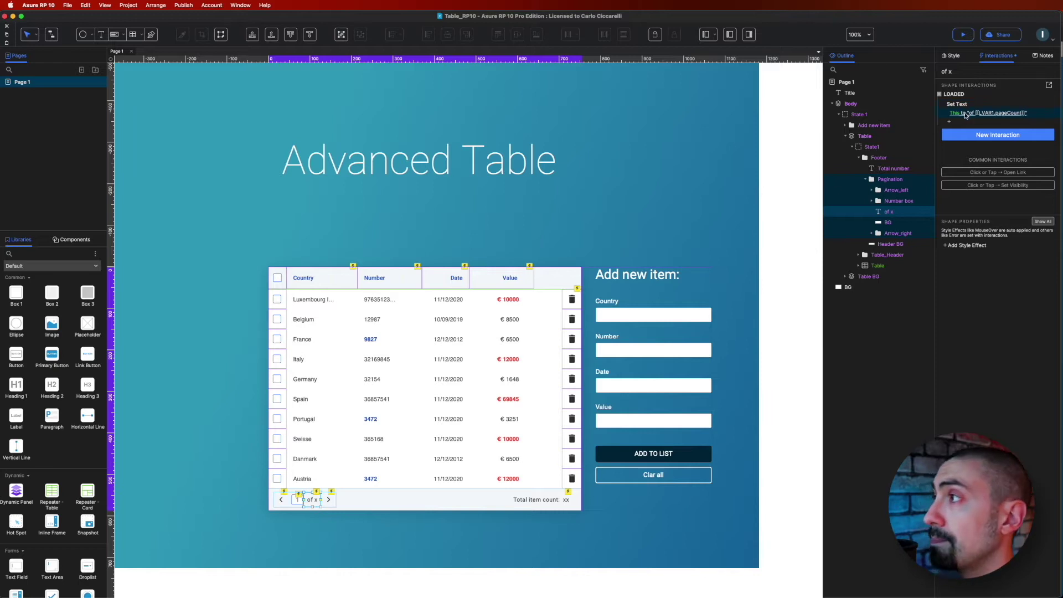
left_click(967, 112)
left_click(1051, 181)
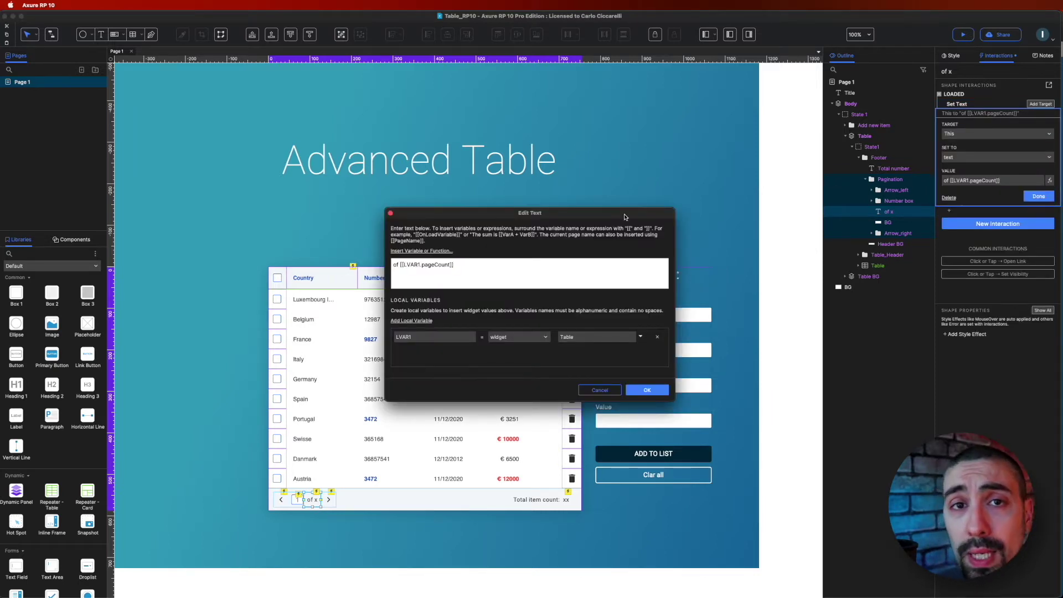
Rename the local variable LVAR1 to 'pagination'.
left_click_drag(625, 216, 763, 161)
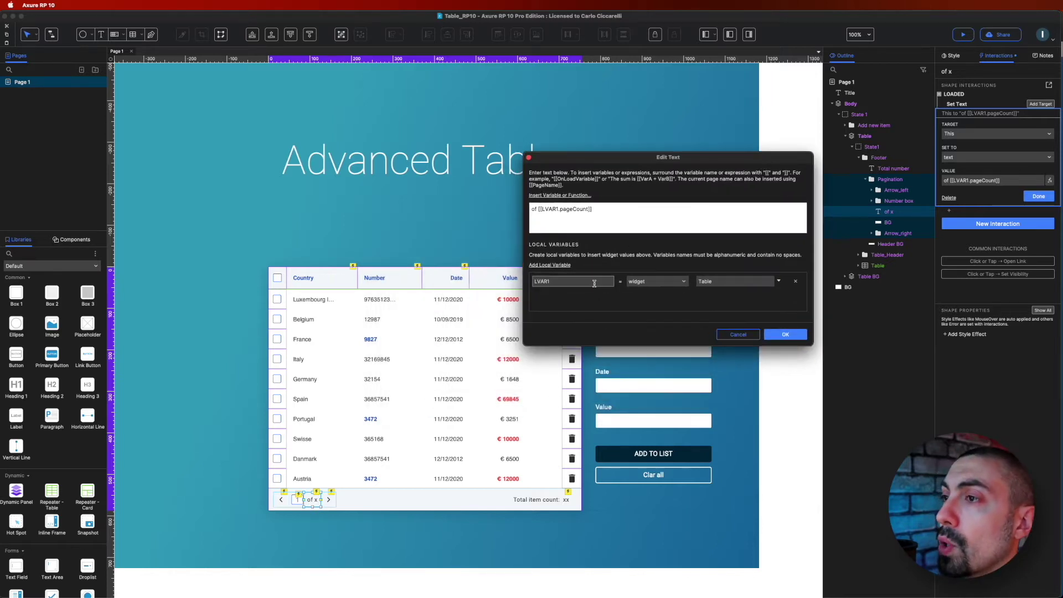
double_click(532, 282)
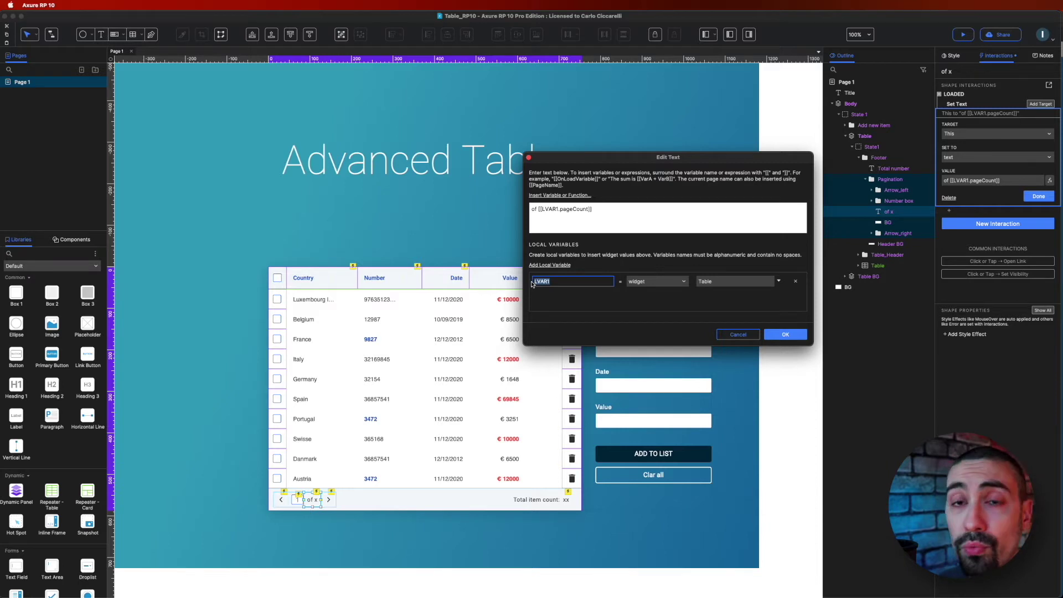
type("pa")
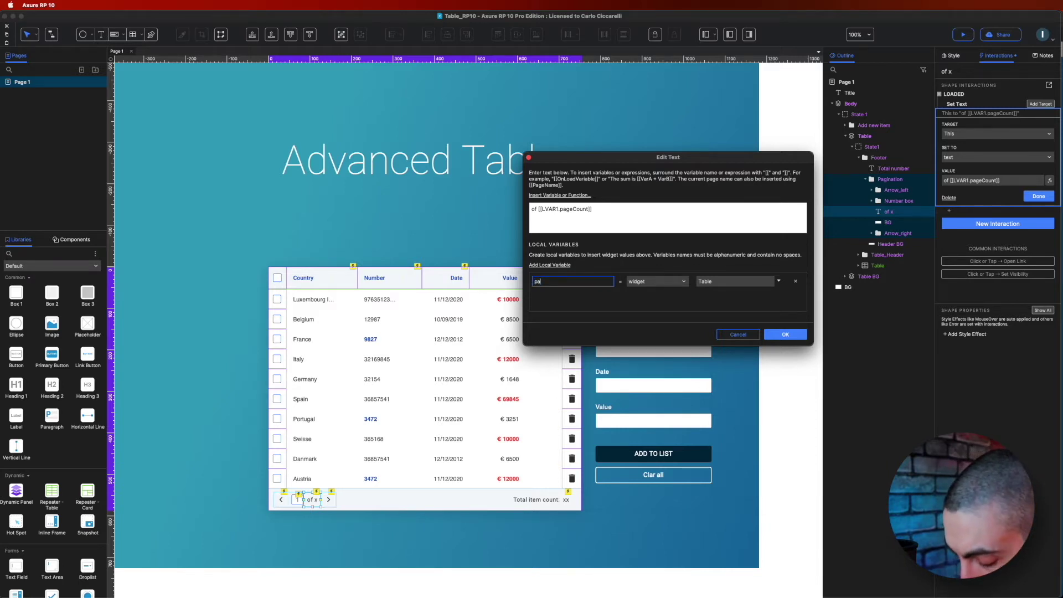
type("gination")
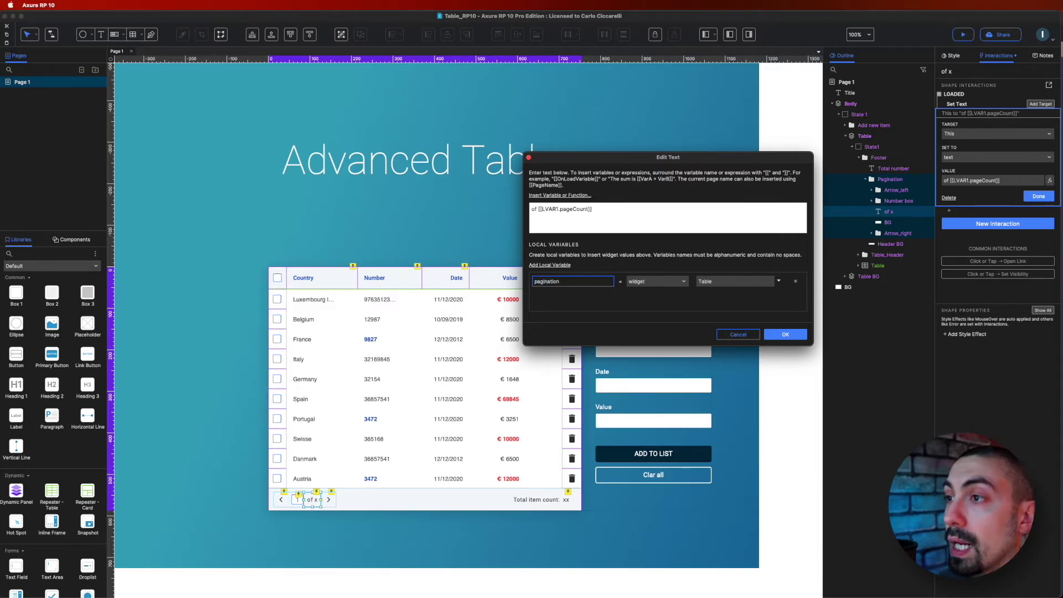
left_click(596, 312)
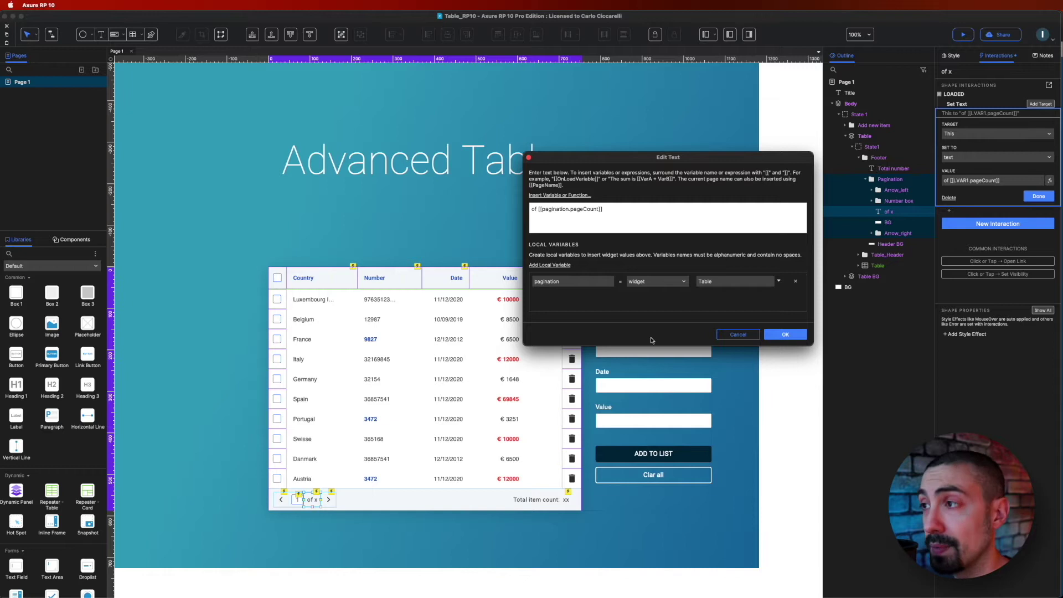
Insert the repeater's pageCount for pagination, confirm the expression, and select the Total items label.
left_click(560, 196)
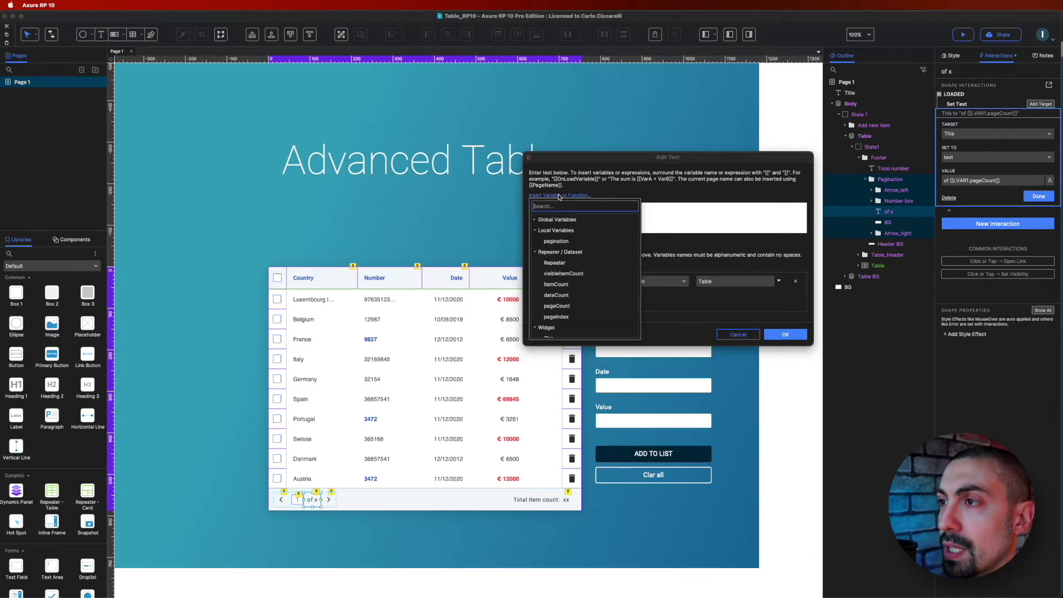
left_click(571, 308)
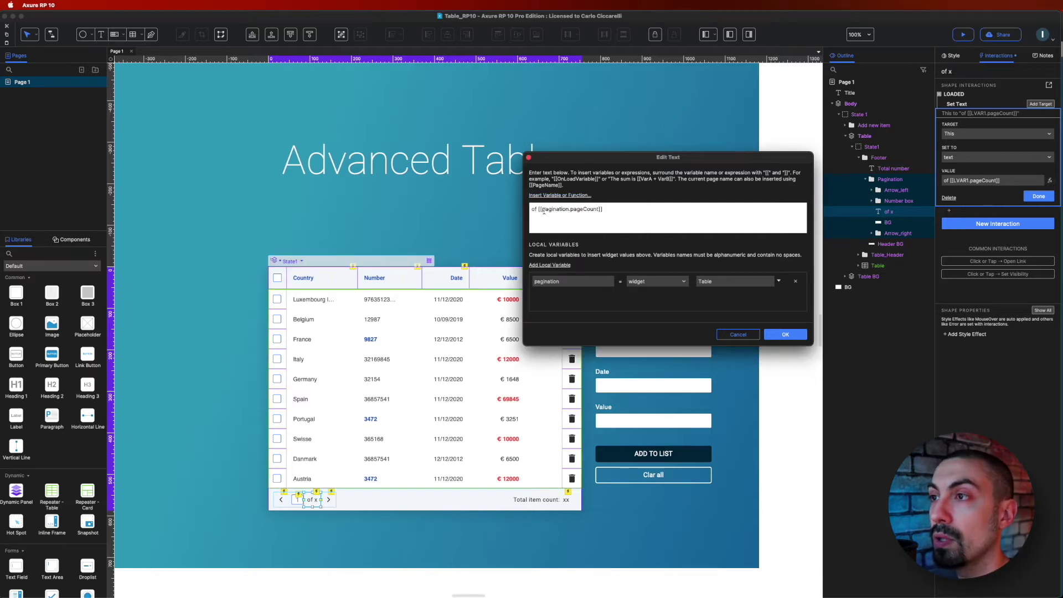
left_click_drag(542, 210, 569, 210)
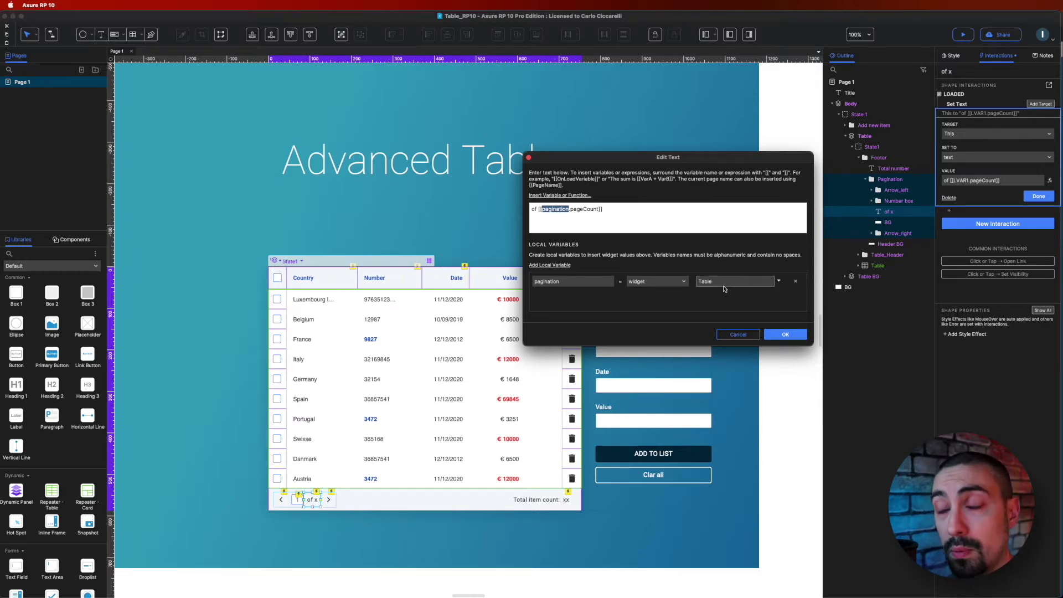
key("Return")
left_click(549, 501)
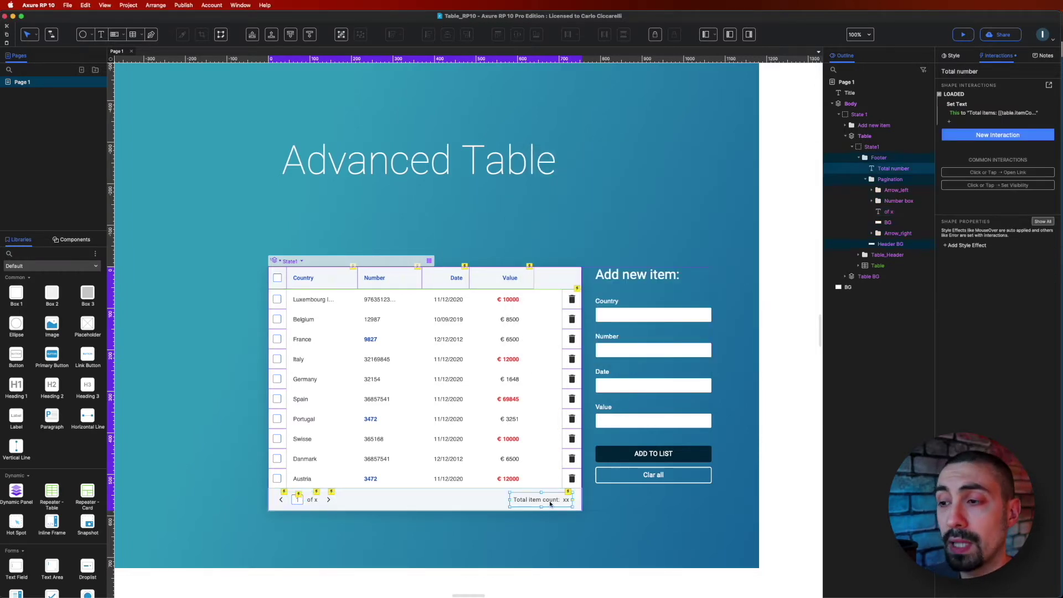
Open the Total items Set Text expression and inspect 'Total items: [[table.itemCount]]'.
left_click(974, 114)
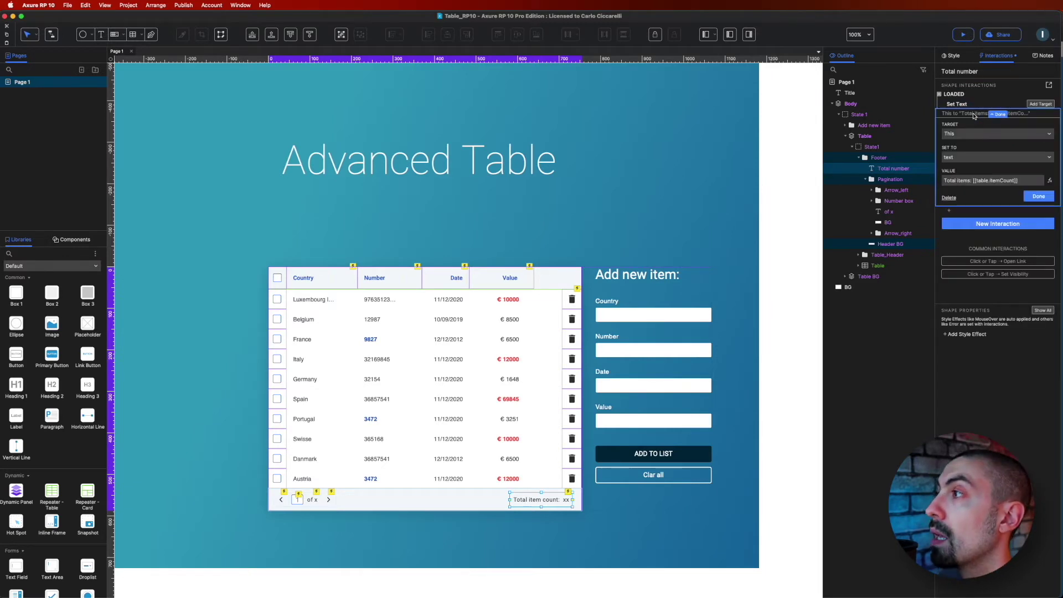
left_click(1049, 181)
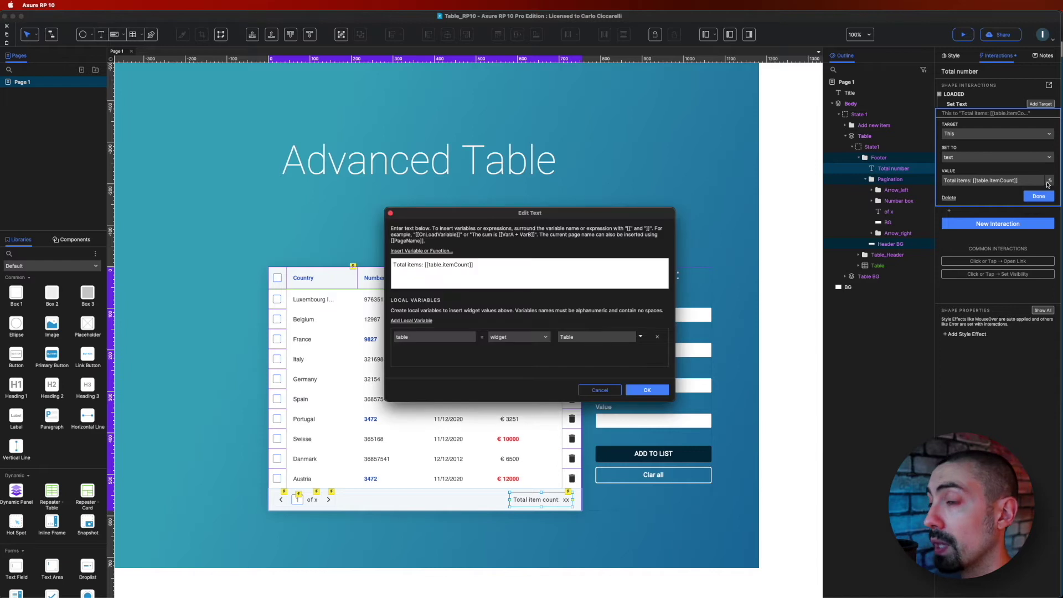
left_click(422, 265)
key("shift+super+Right")
left_click(394, 266, "shift")
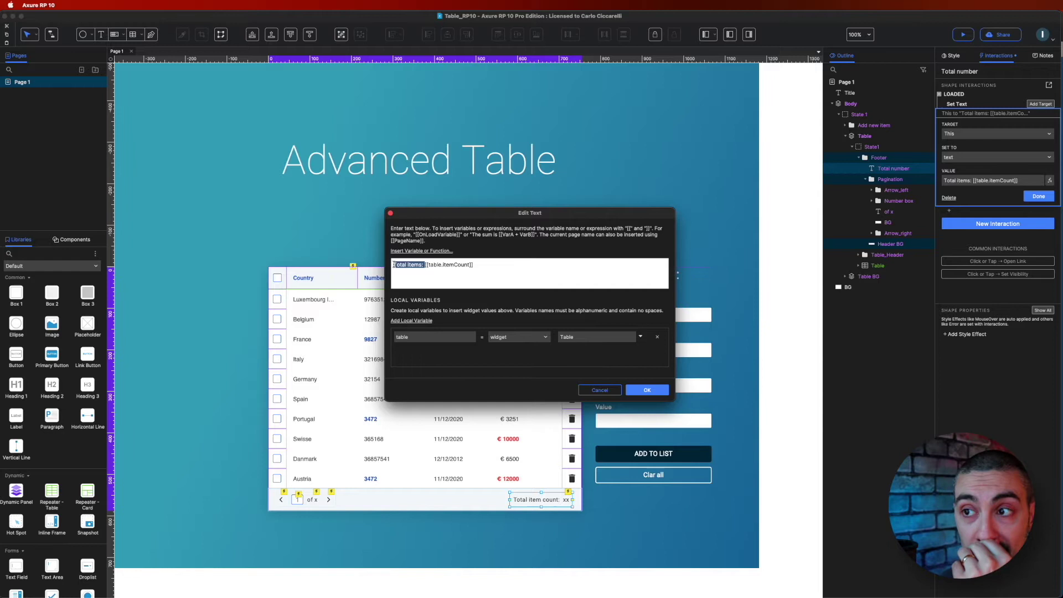
left_click(425, 266)
left_click_drag(424, 266, 474, 268)
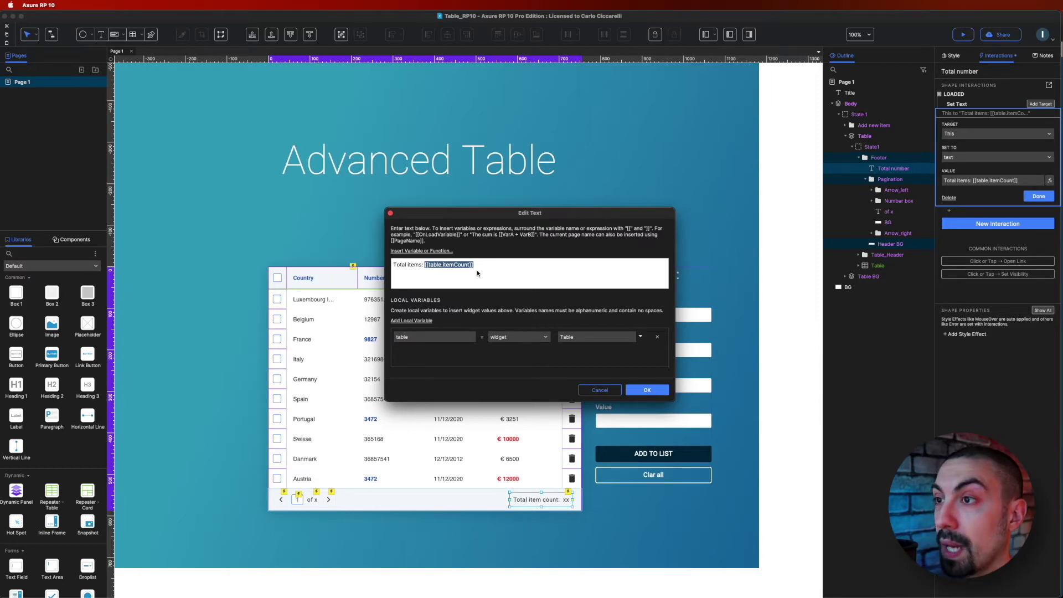
left_click(442, 265)
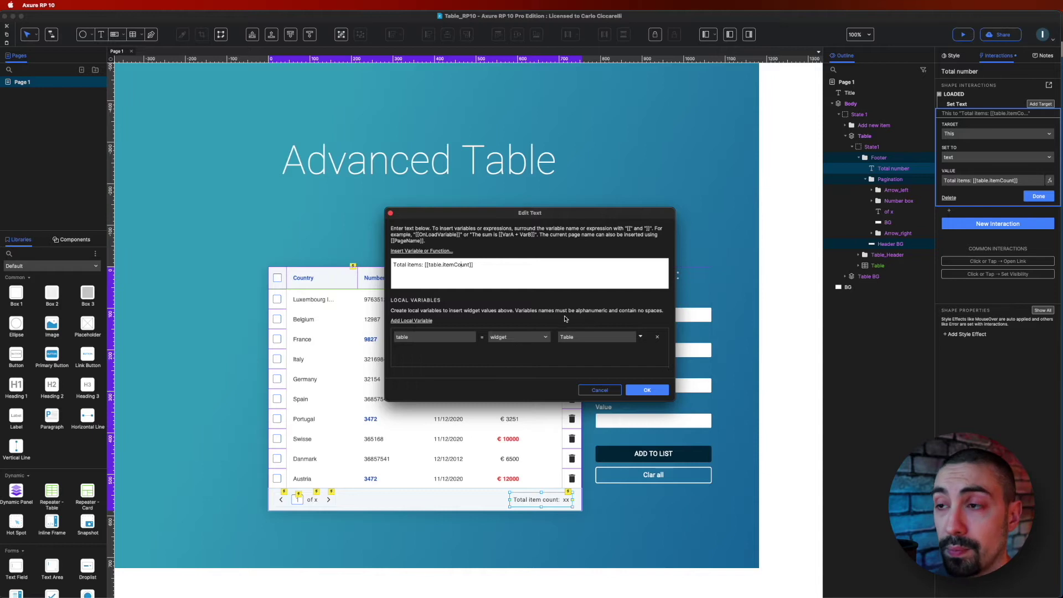
double_click(437, 265)
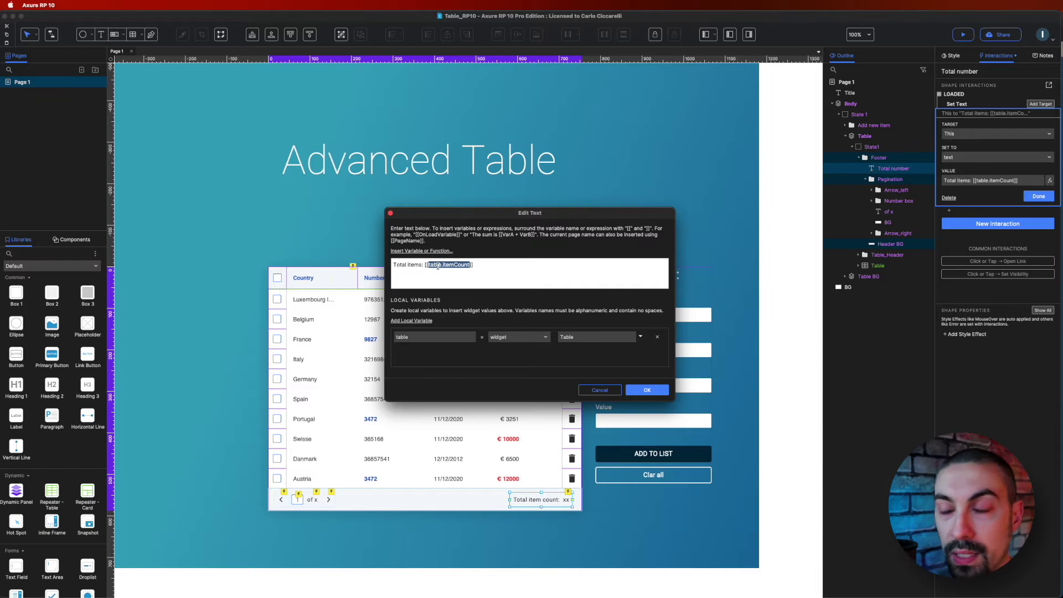
Check the insertable variables list, close the editor, and open the Table repeater for editing.
left_click(433, 252)
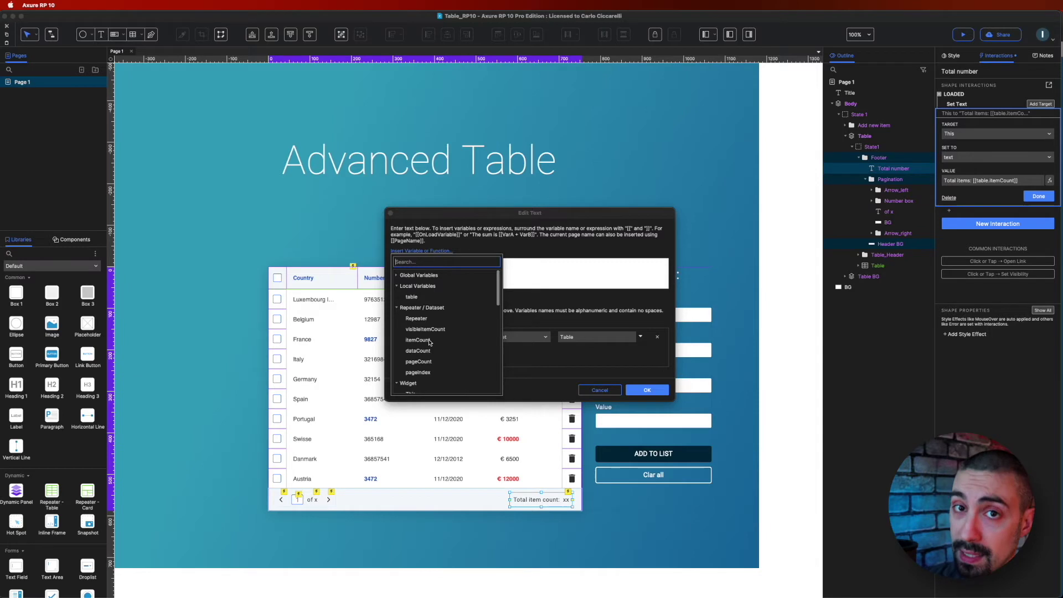
left_click(647, 392)
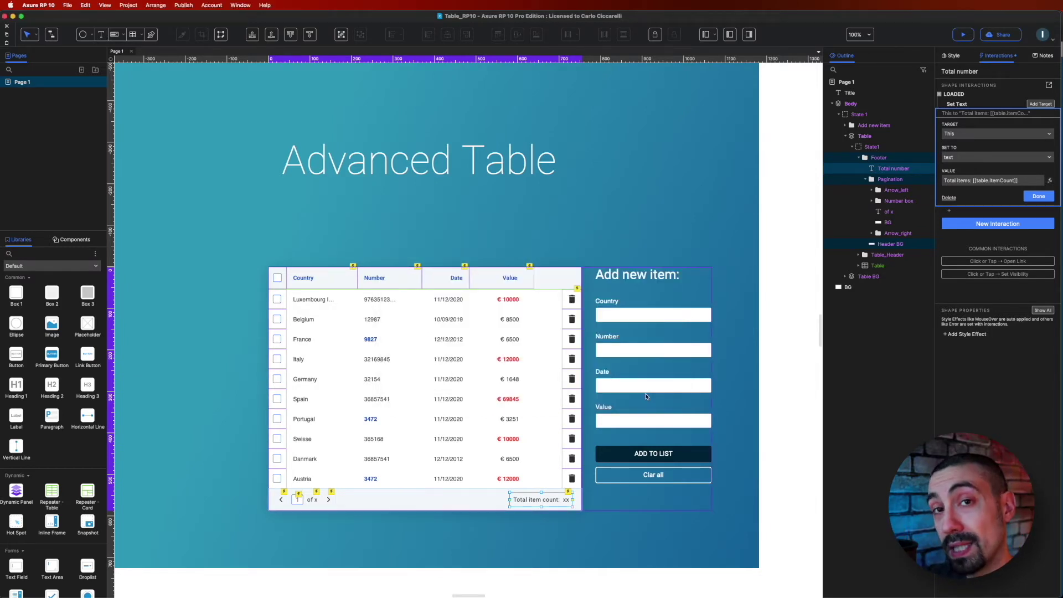
double_click(543, 299)
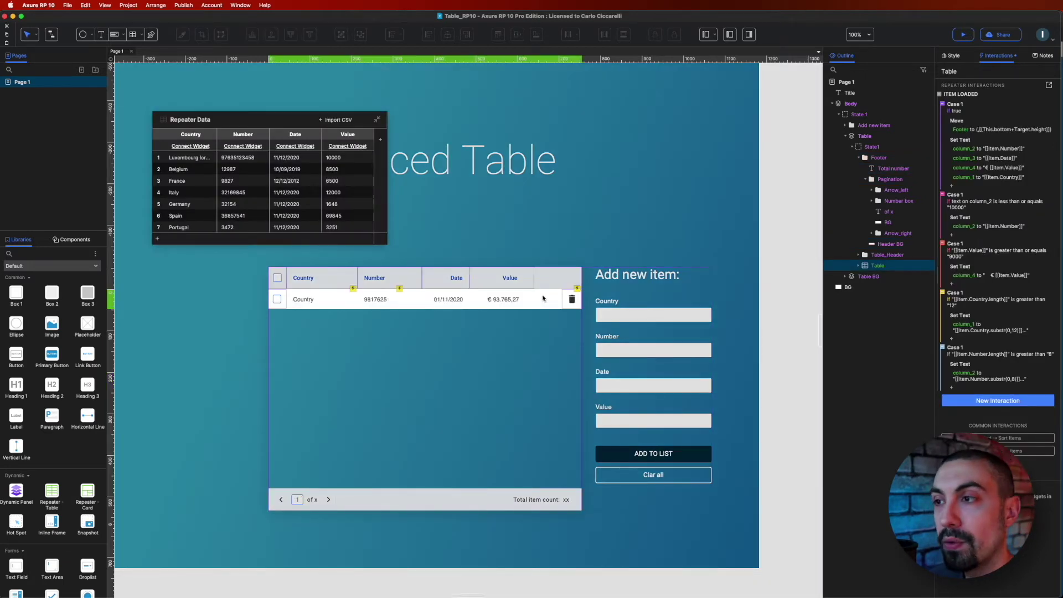
Give the trash-icon Delete panel a Click or Tap action deleting This row from Table, then preview.
left_click(577, 305)
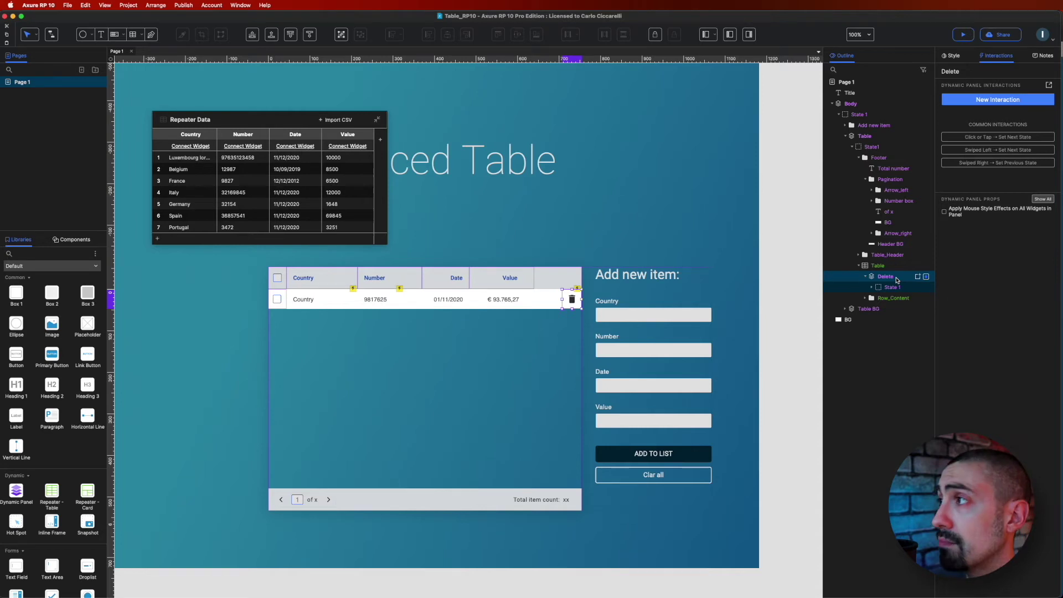
left_click(1000, 103)
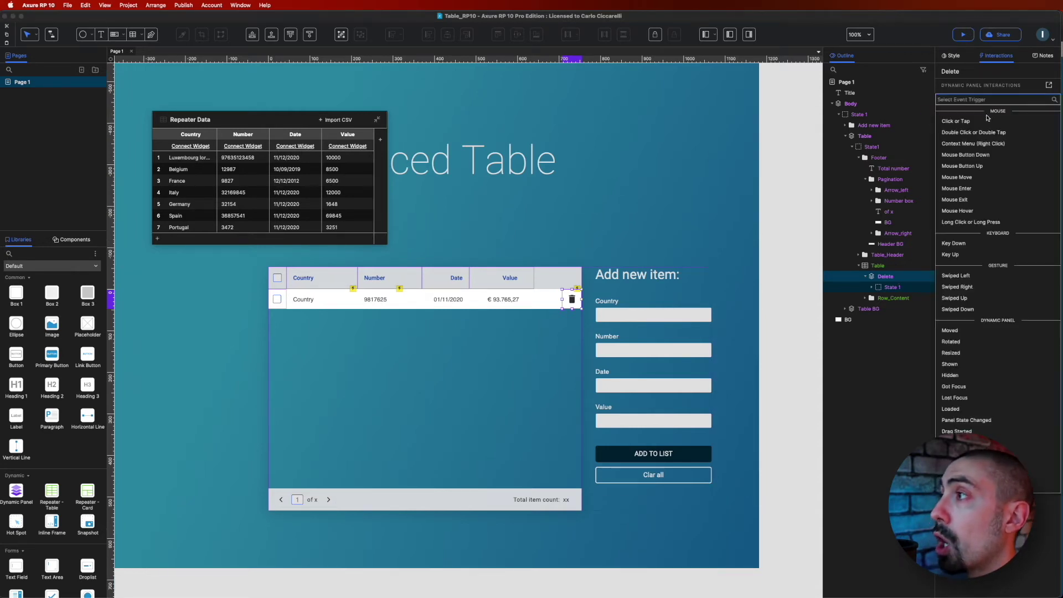
left_click(983, 120)
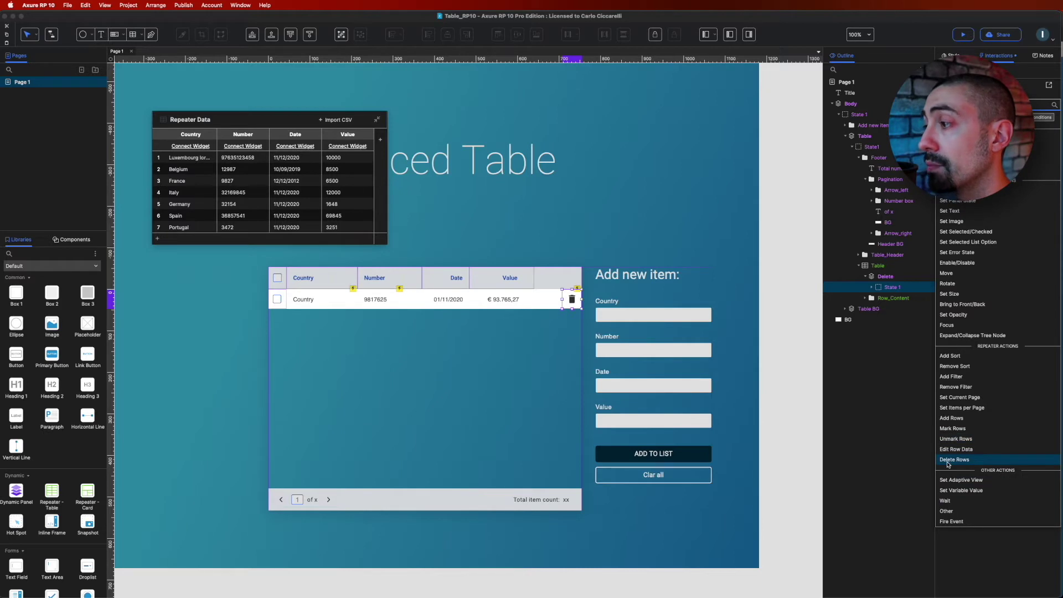
left_click(948, 463)
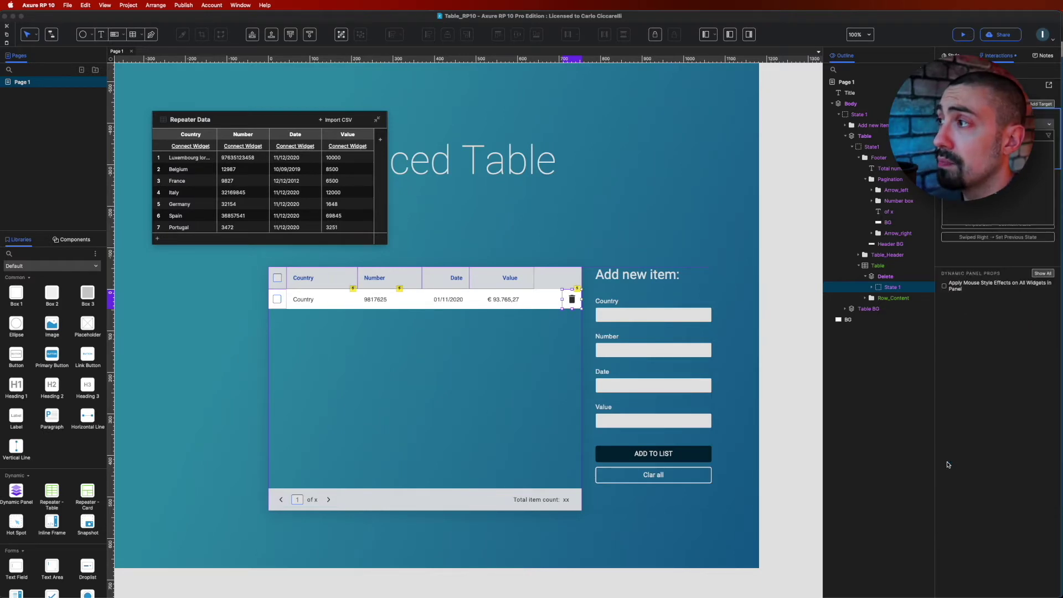
left_click(986, 192)
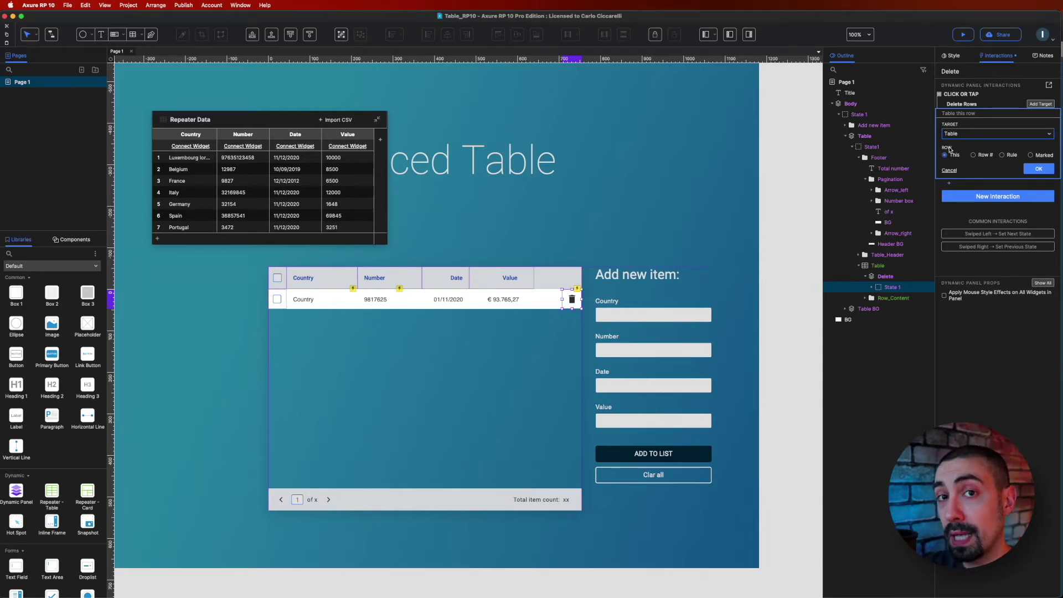
left_click(1039, 169)
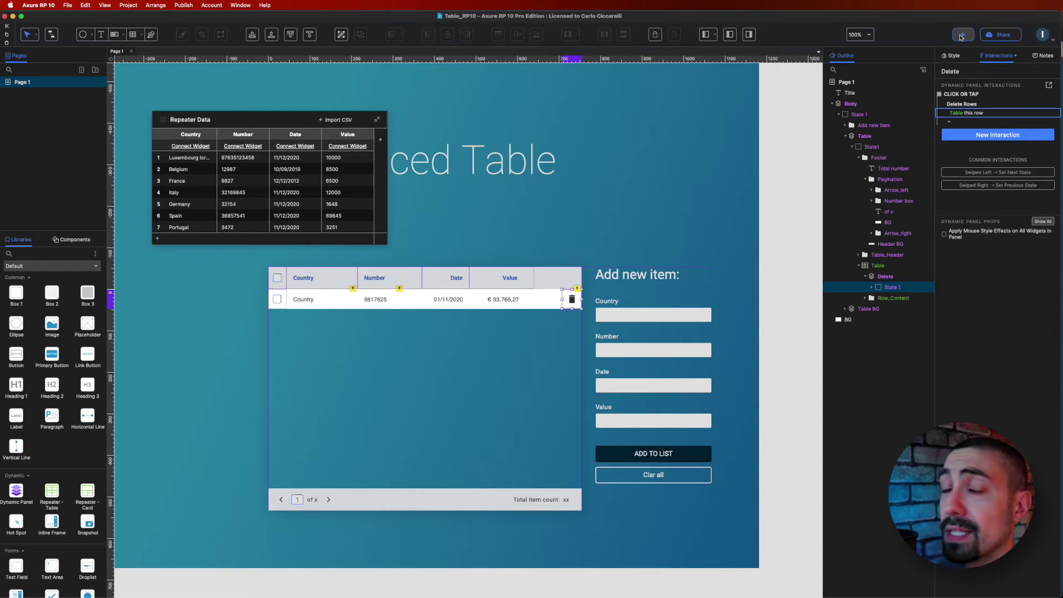
left_click(962, 35)
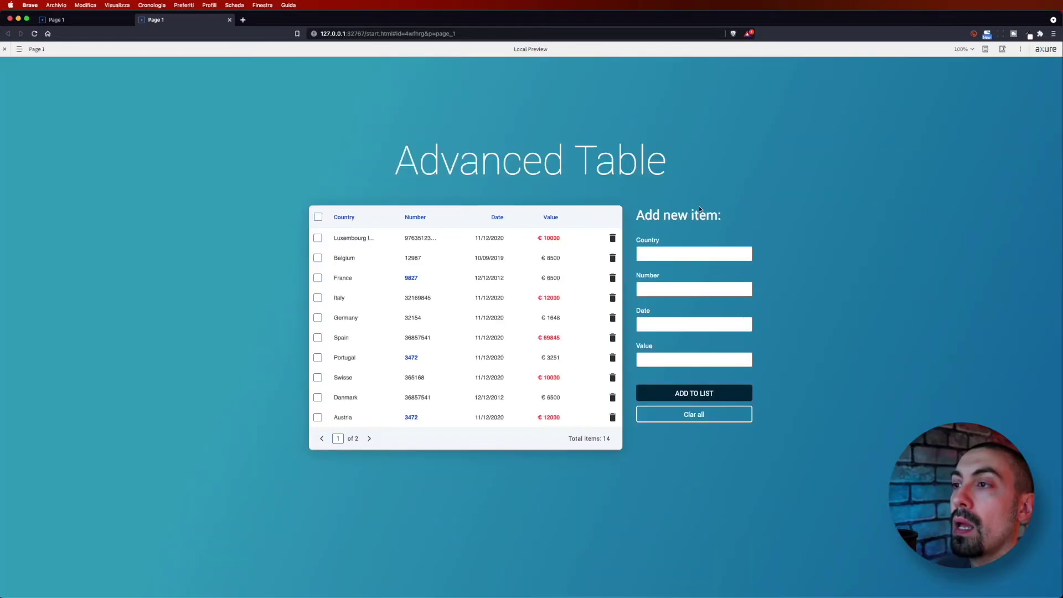
Delete the top seven rows, Luxembourg through Portugal, in the preview, then return to Axure.
left_click(613, 240)
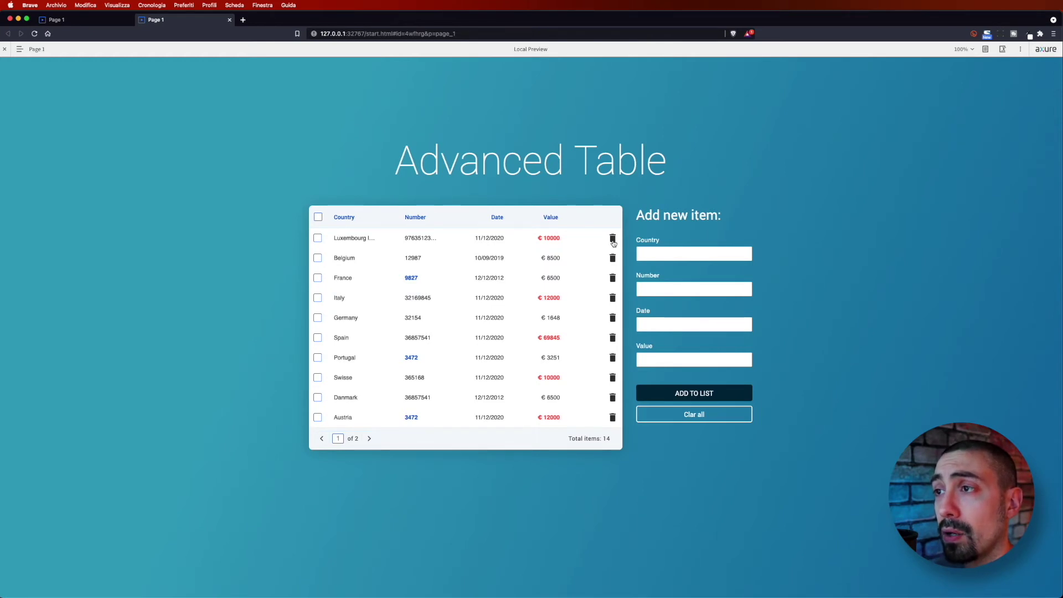
left_click(613, 240)
left_click(613, 240)
left_click(613, 240)
left_click(613, 241)
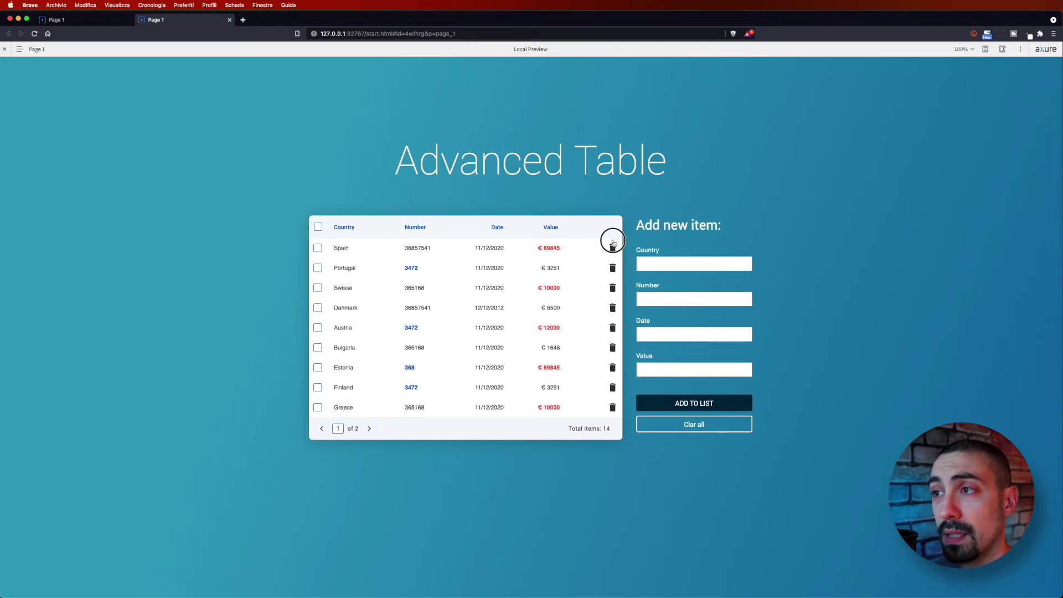
left_click(613, 244)
left_click(611, 262)
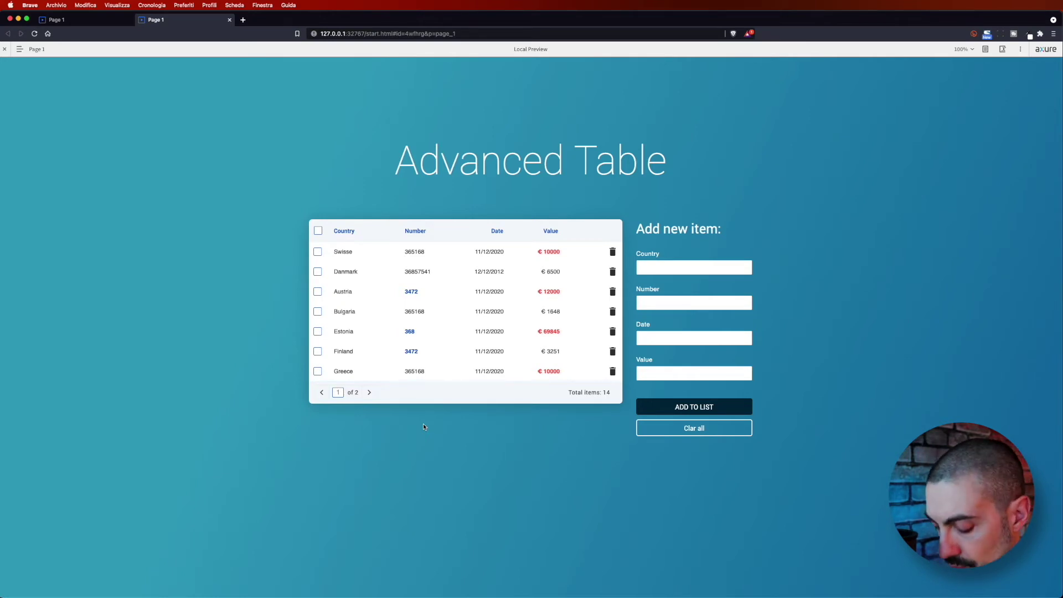
key("super+Tab")
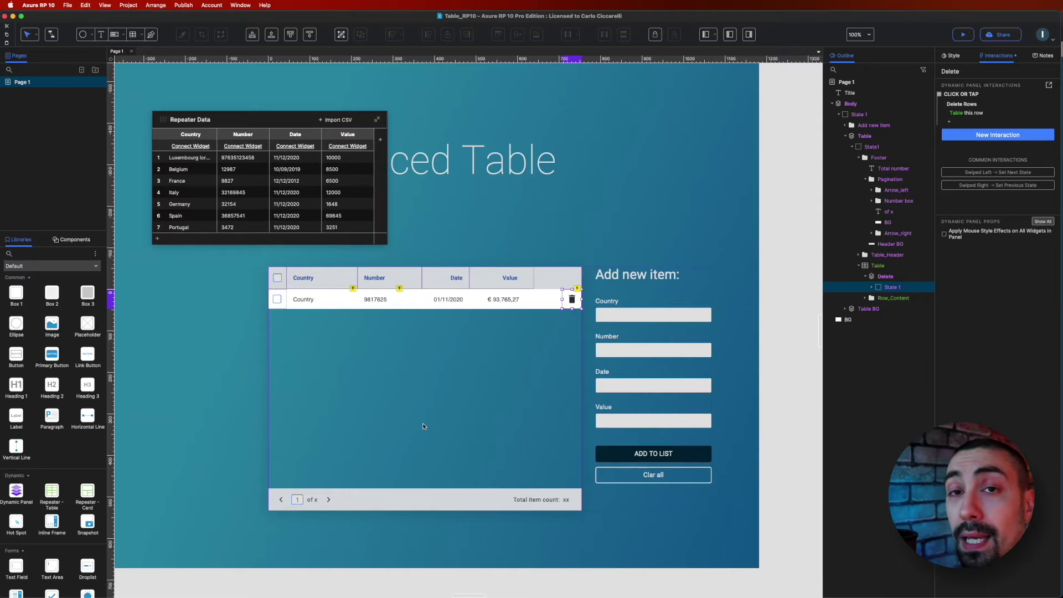
Add a Fire Event action that fires Loaded on the 'of x' label.
left_click(964, 121)
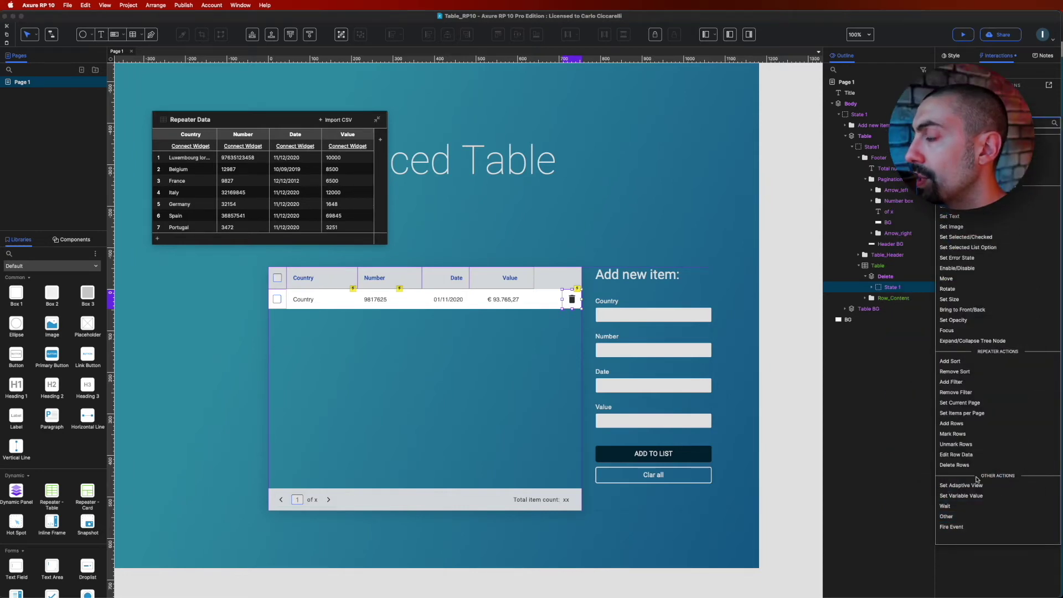
left_click(951, 527)
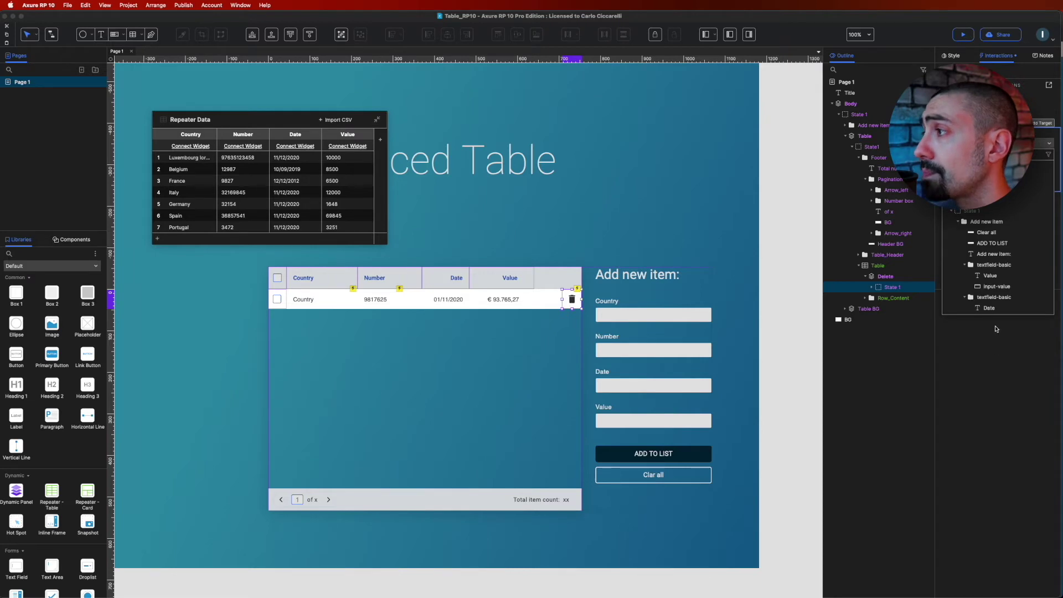
scroll(985, 243, "down", 4)
scroll(986, 241, "down", 8)
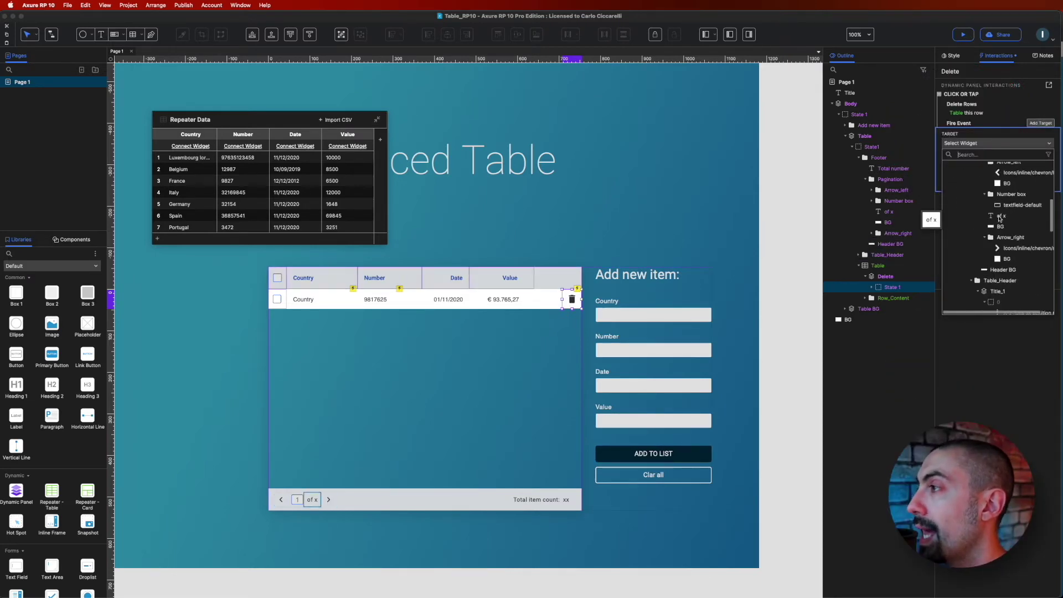
left_click(1000, 216)
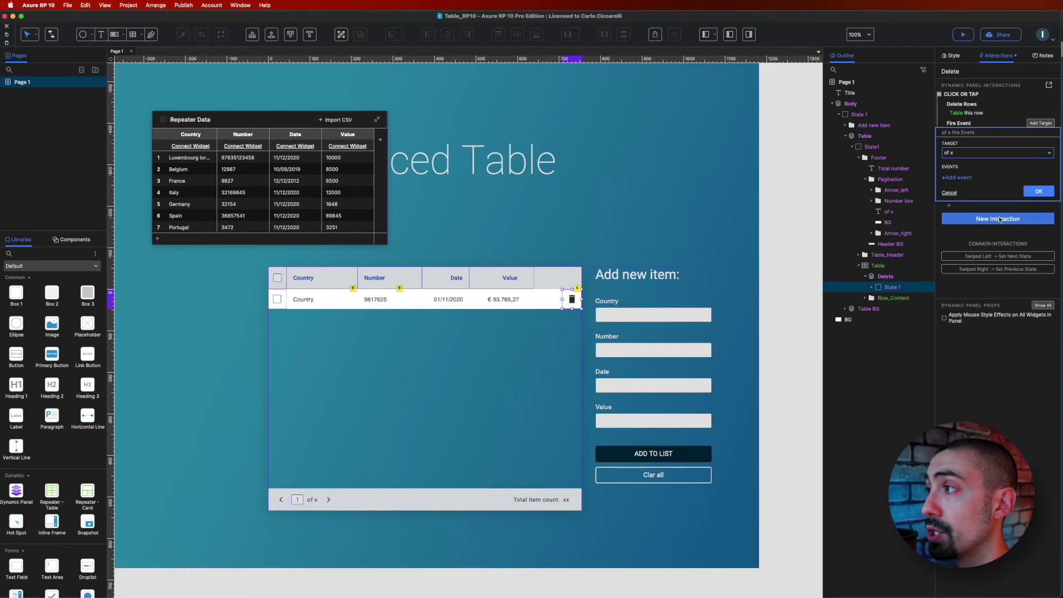
left_click(963, 177)
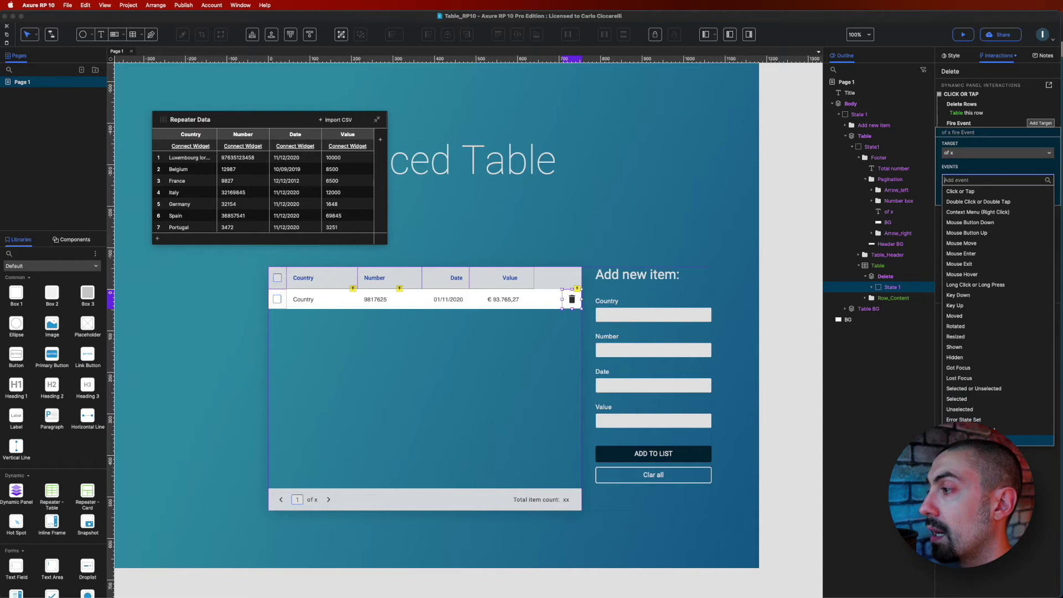
left_click(995, 440)
left_click(1042, 195)
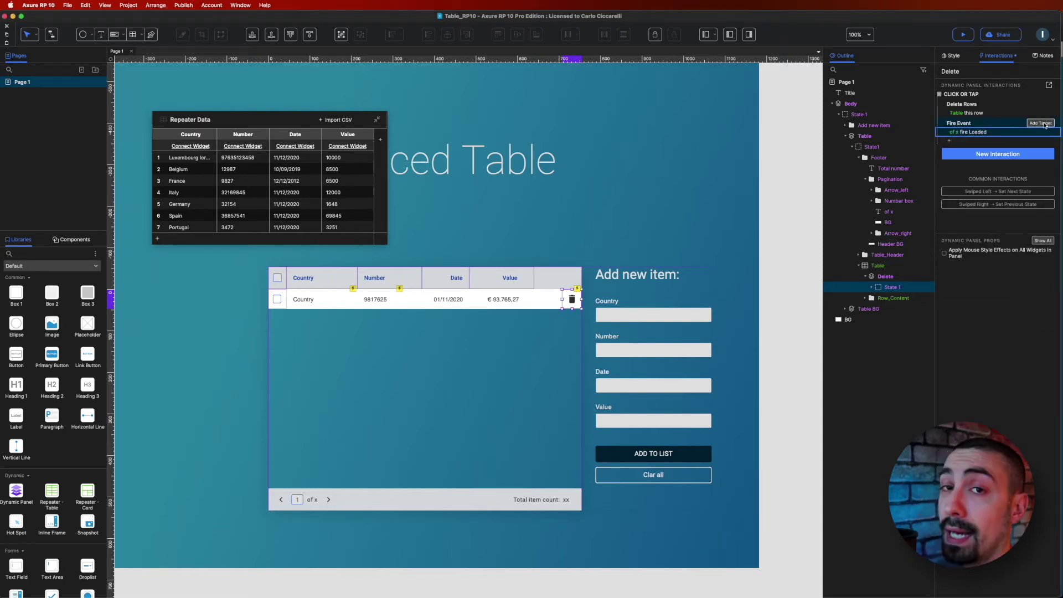
Also fire Loaded on the Total number text, confirm, and preview the page.
left_click(1044, 124)
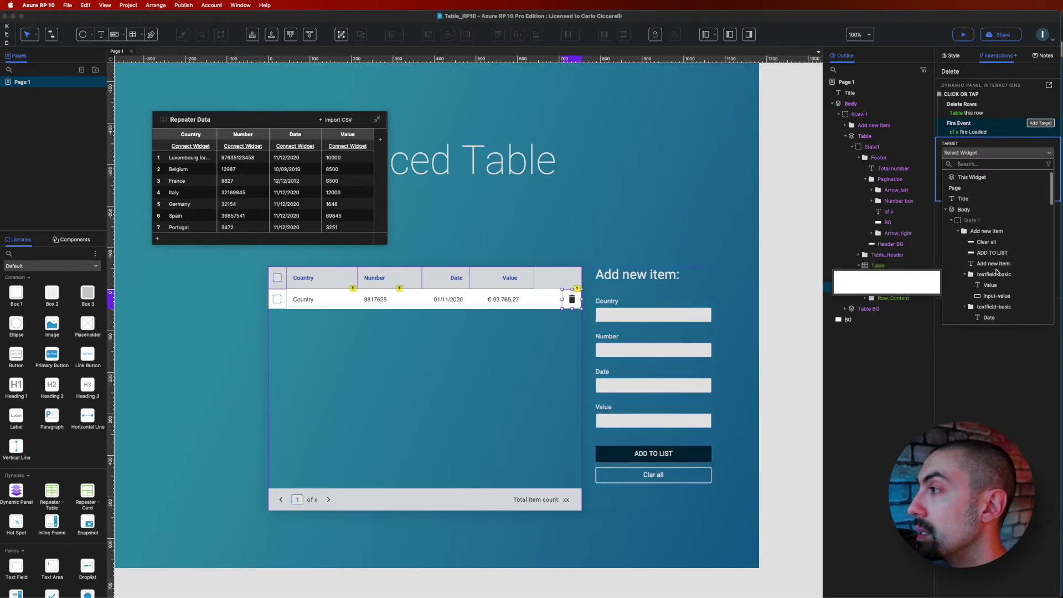
scroll(997, 270, "down", 5)
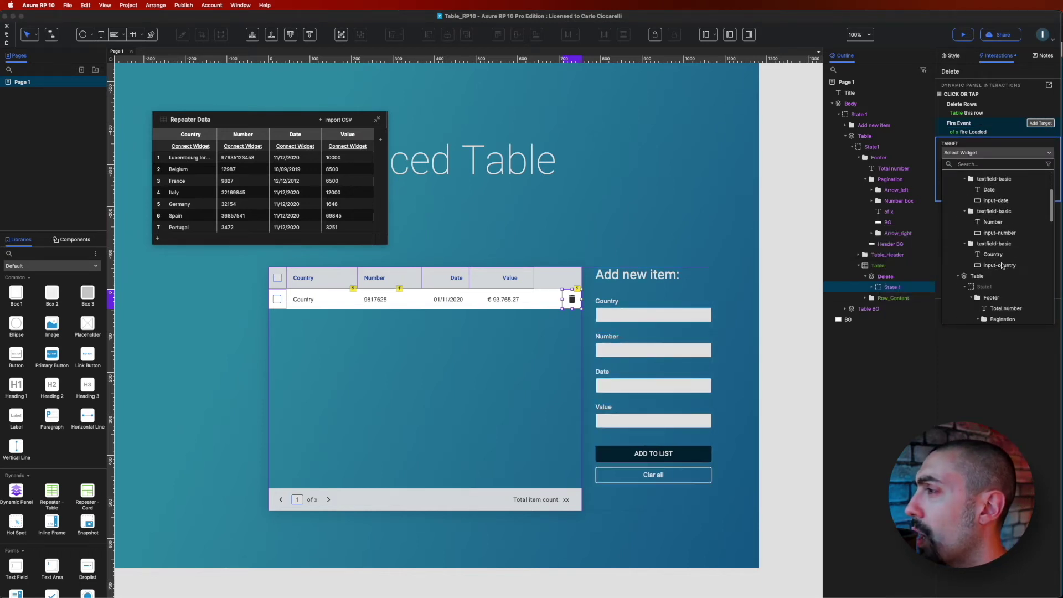
left_click(1006, 262)
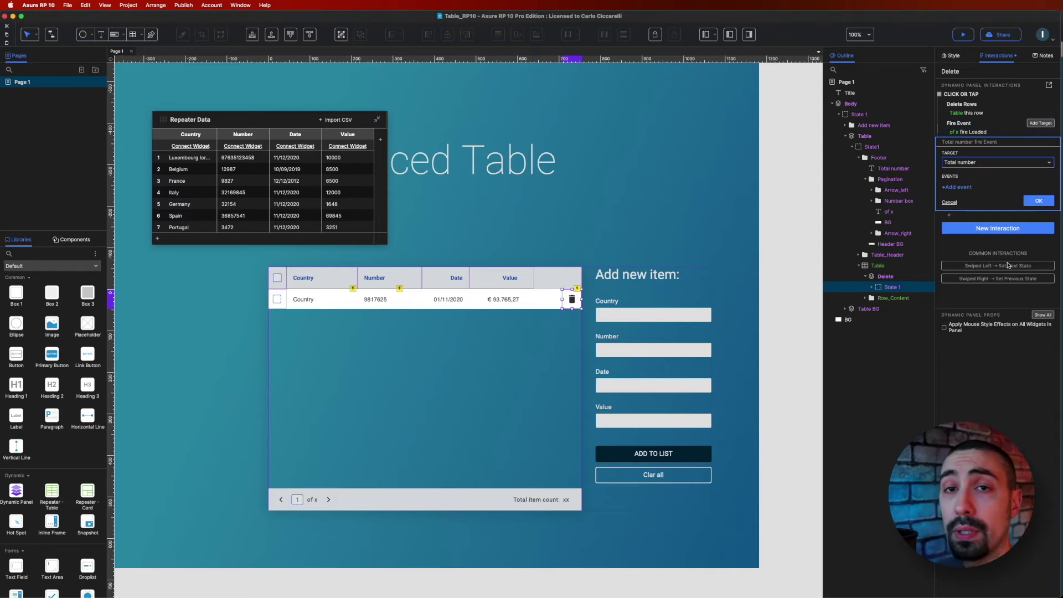
left_click(959, 187)
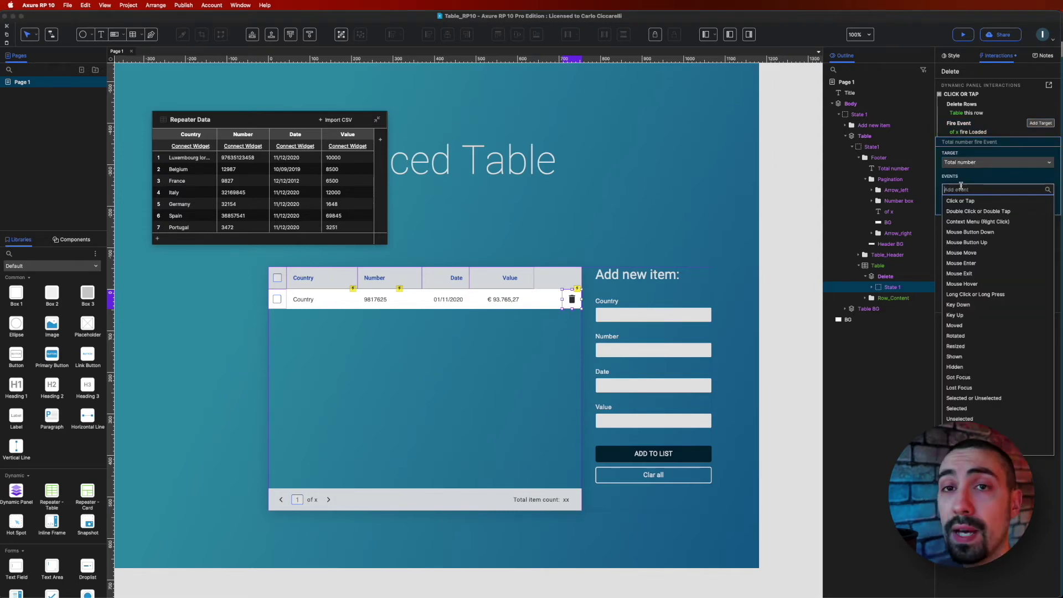
type("loaded")
key("Return")
left_click(1046, 204)
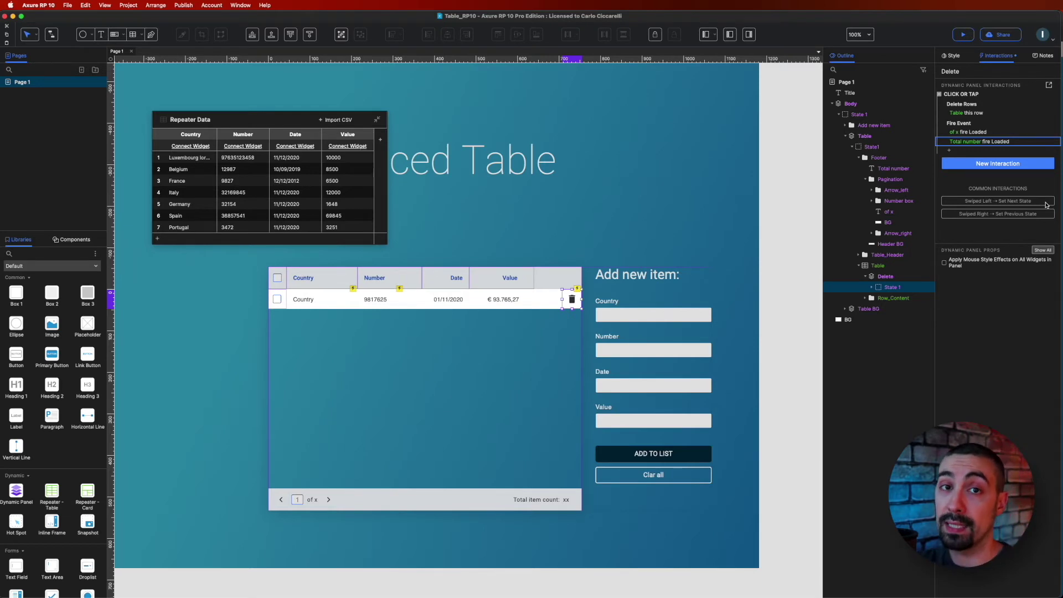
left_click(964, 36)
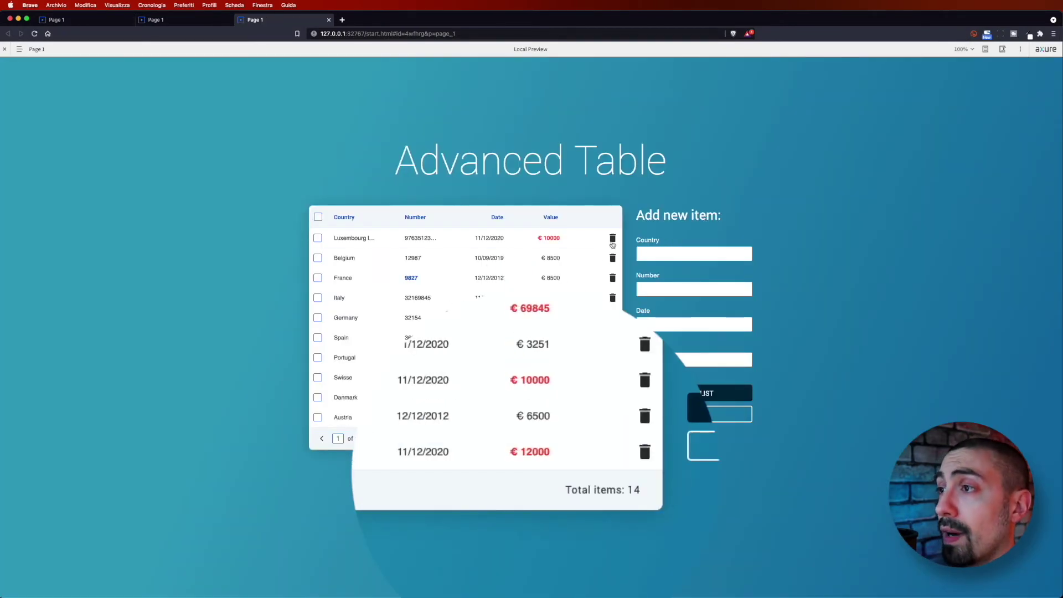
Delete seven rows in the preview, with Total items dropping to 7 and pages showing 1 of 1.
left_click(614, 239)
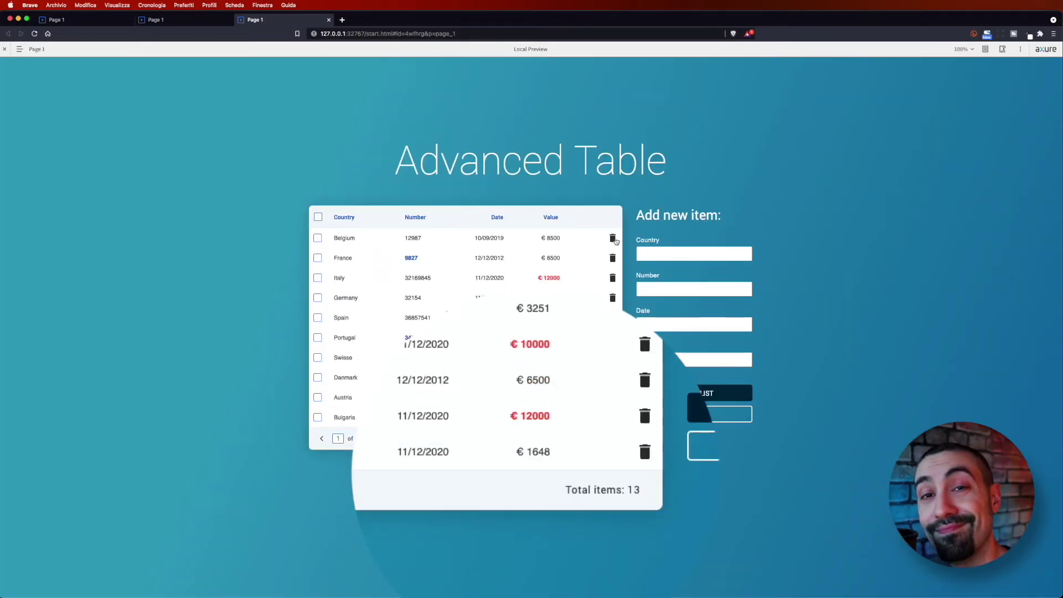
left_click(614, 240)
left_click(613, 239)
left_click(613, 238)
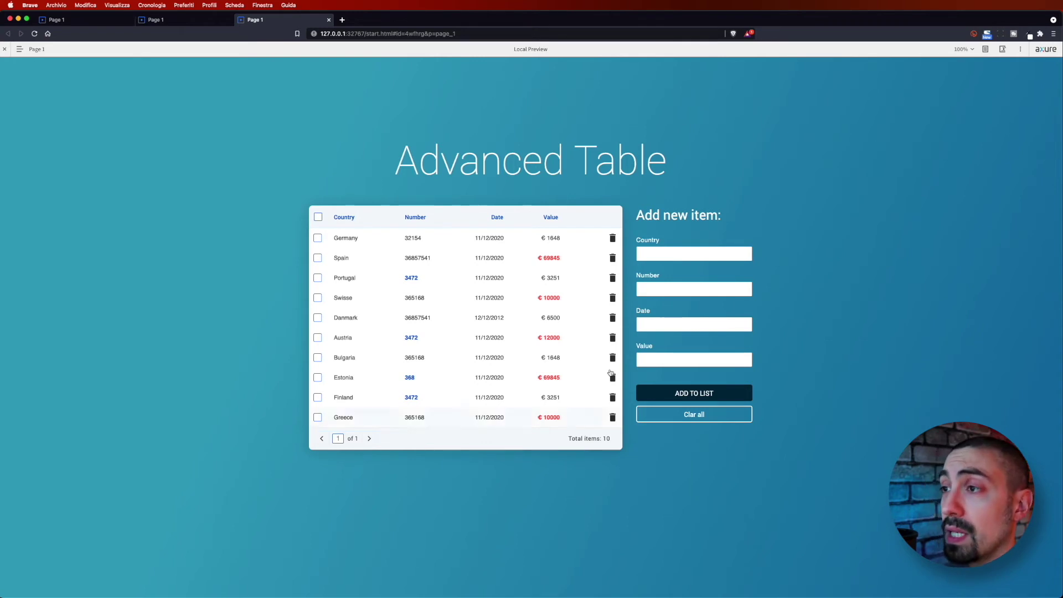
left_click(613, 278)
left_click(615, 286)
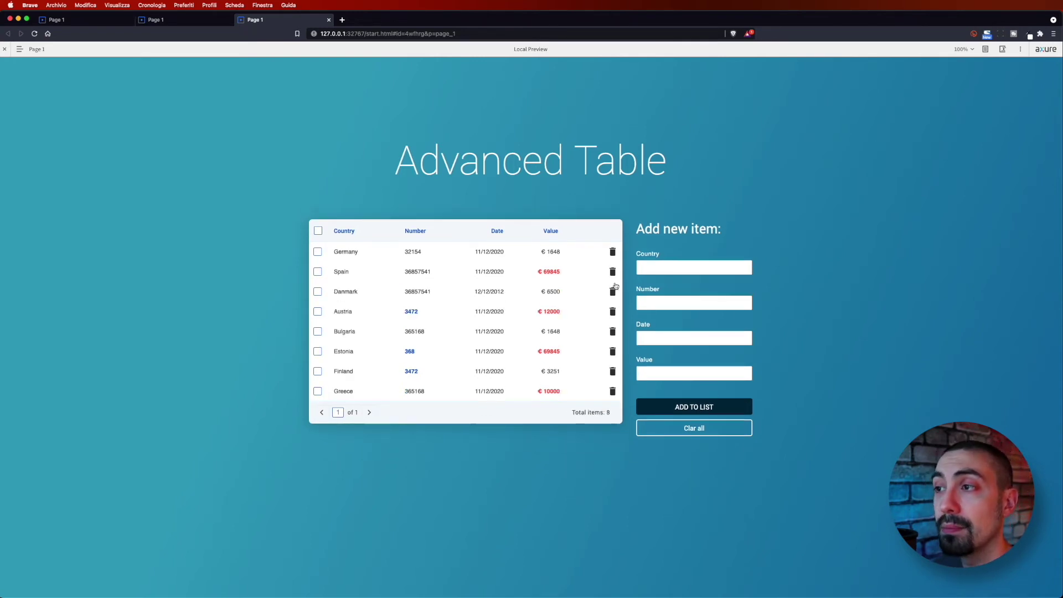
left_click(613, 275)
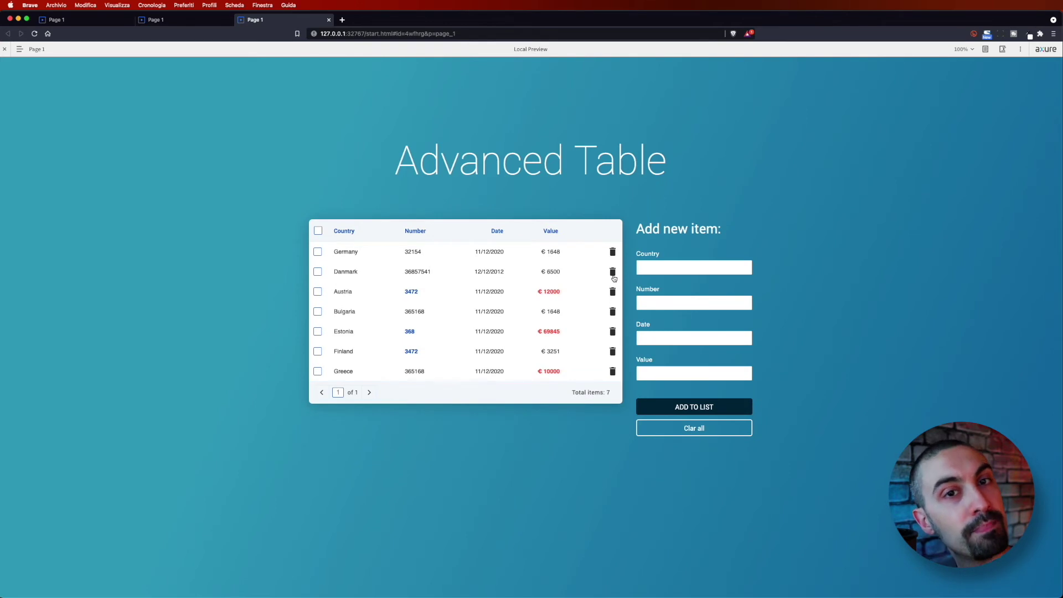
key("super+Tab")
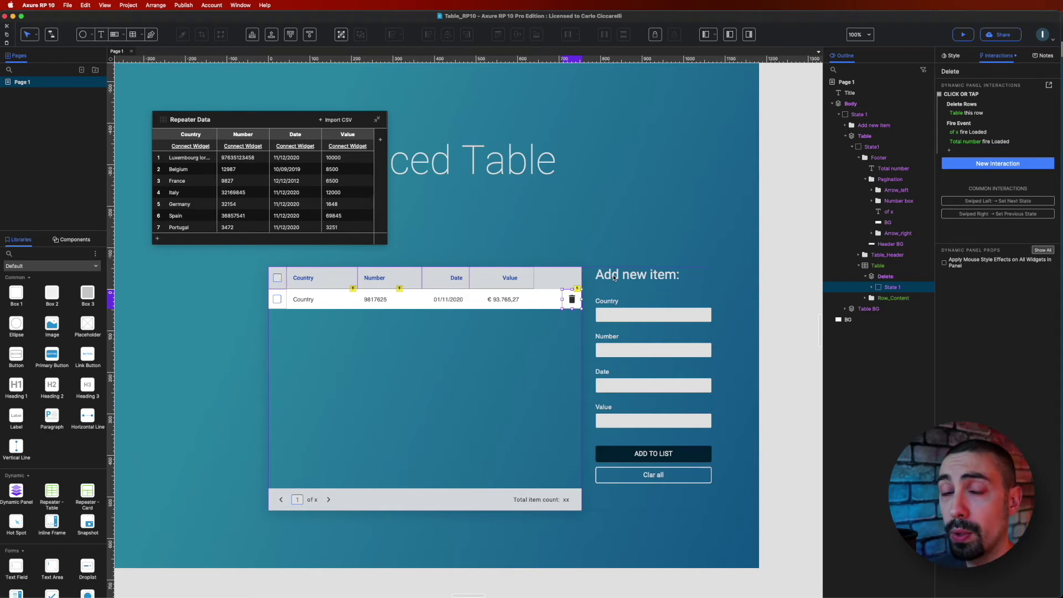
Exit repeater editing and give ADD TO LIST a Click or Tap Add Rows action targeting Table.
key("Escape")
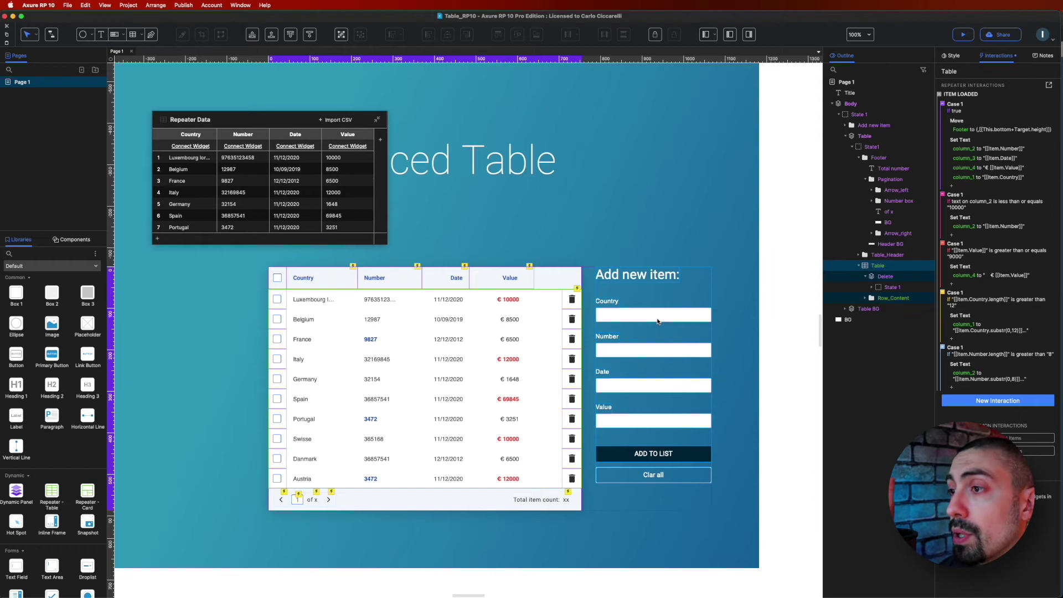
left_click(667, 451)
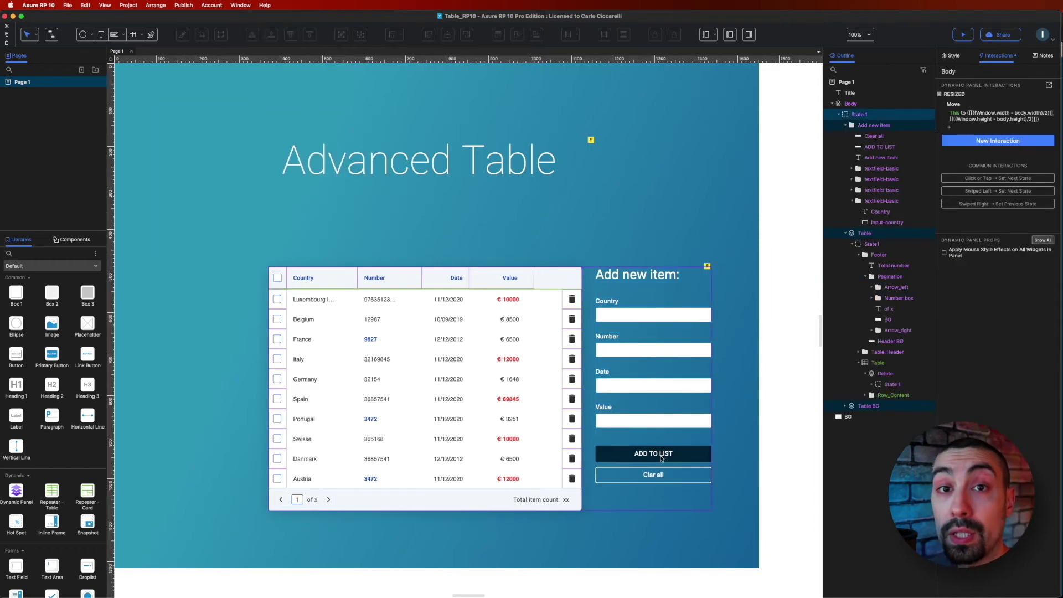
left_click(668, 457)
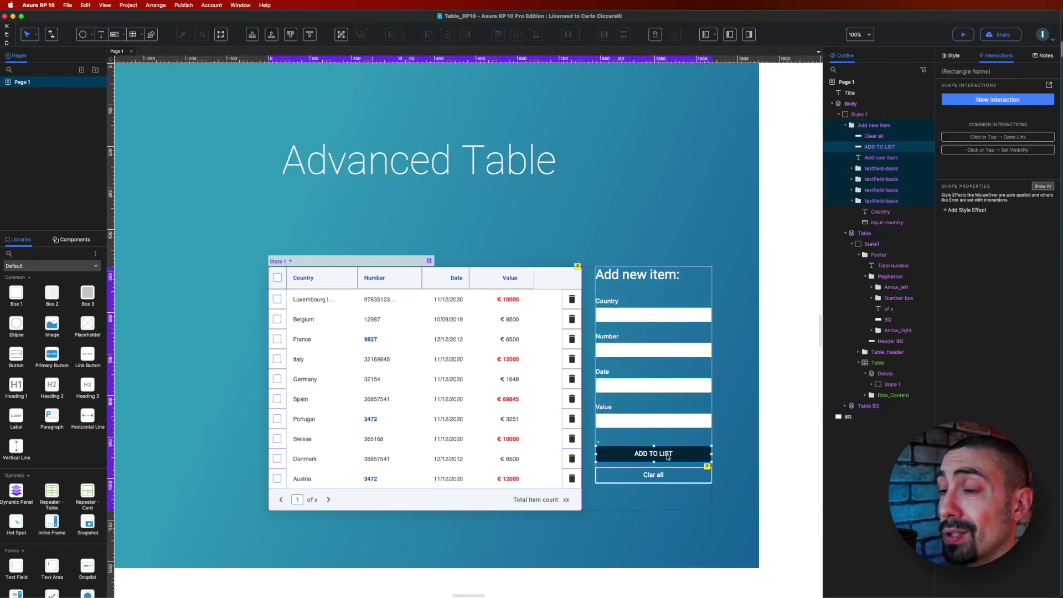
left_click(1012, 103)
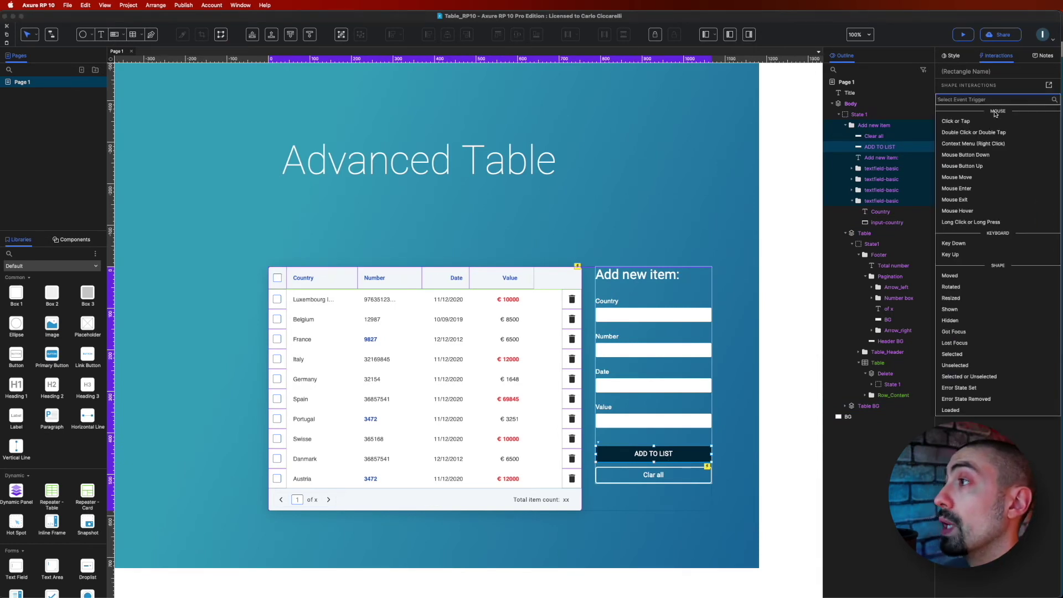
left_click(967, 123)
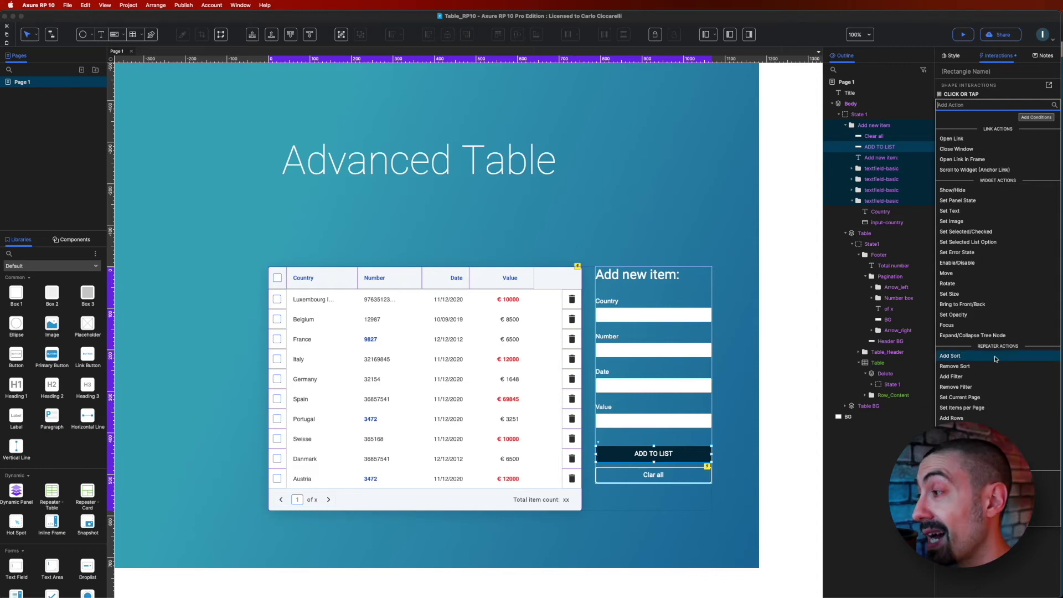
left_click(996, 424)
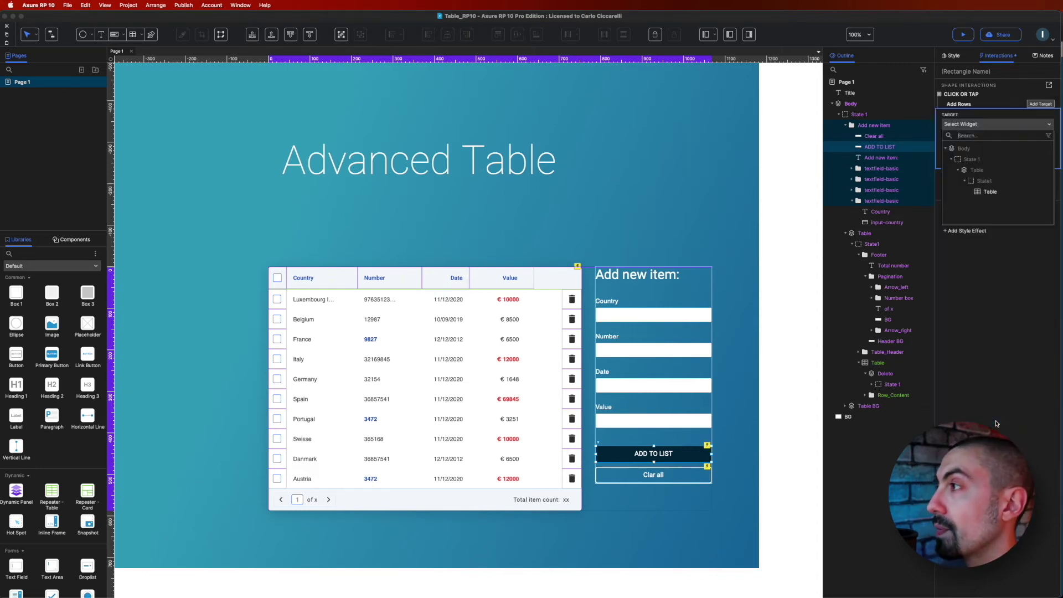
left_click(996, 191)
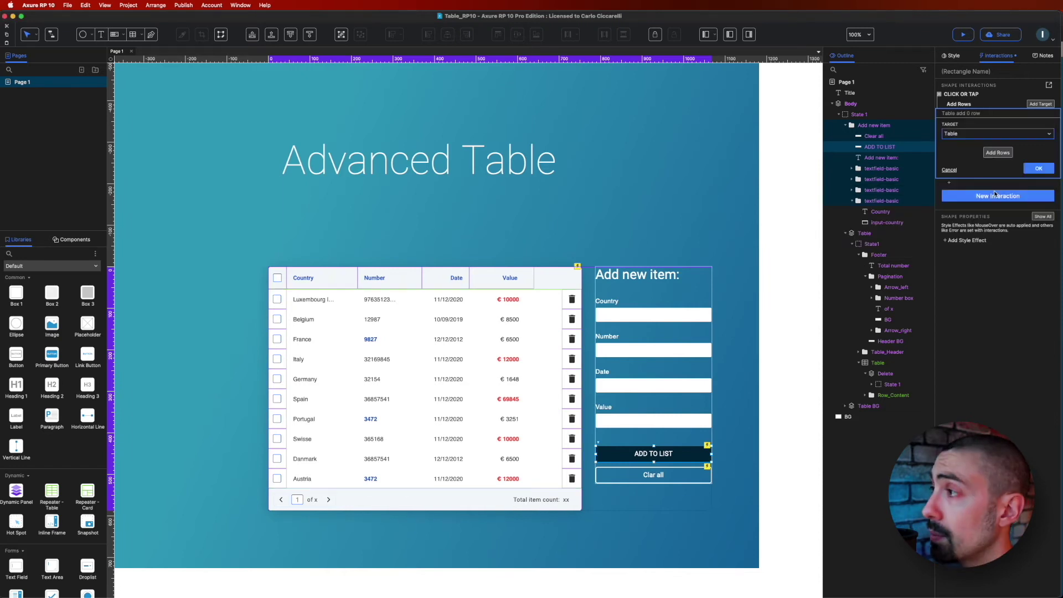
Set the new row's Country to [[country]], a local variable reading text from input-country.
left_click(998, 153)
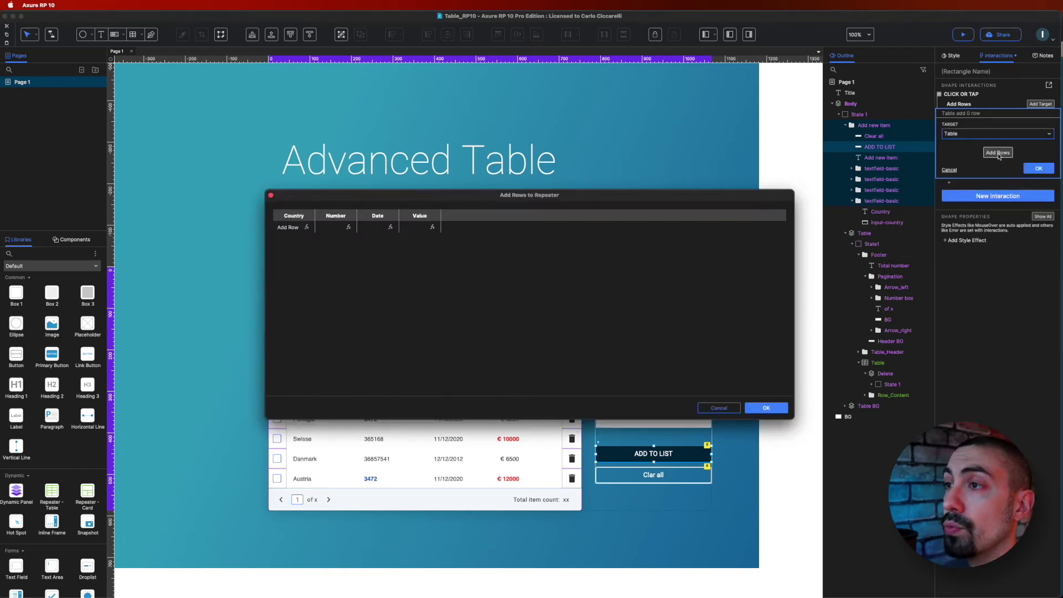
left_click(443, 239)
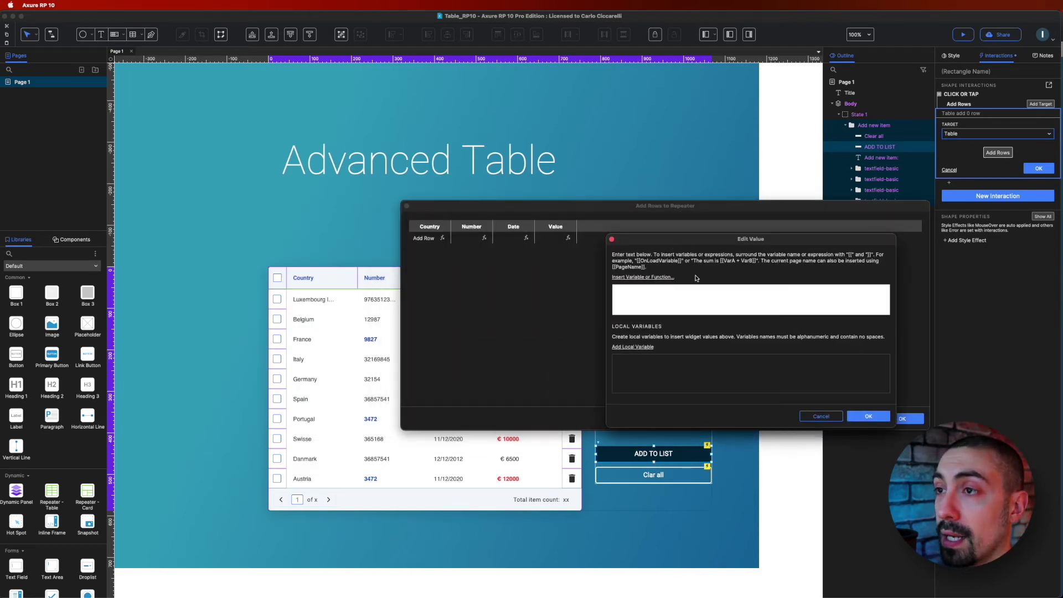
left_click(649, 347)
left_click_drag(645, 361, 611, 368)
type("country")
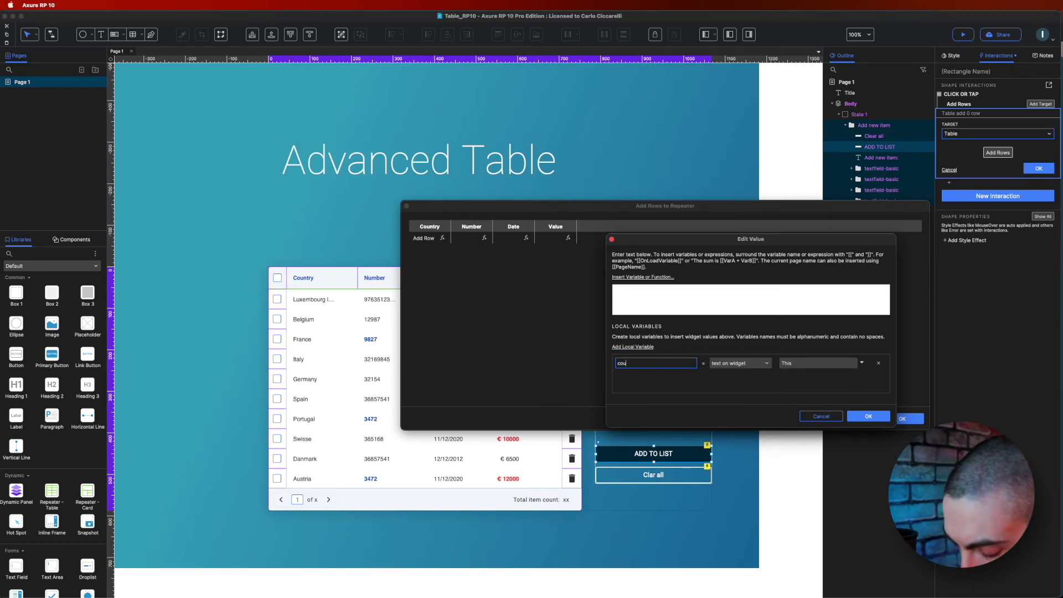
left_click(769, 363)
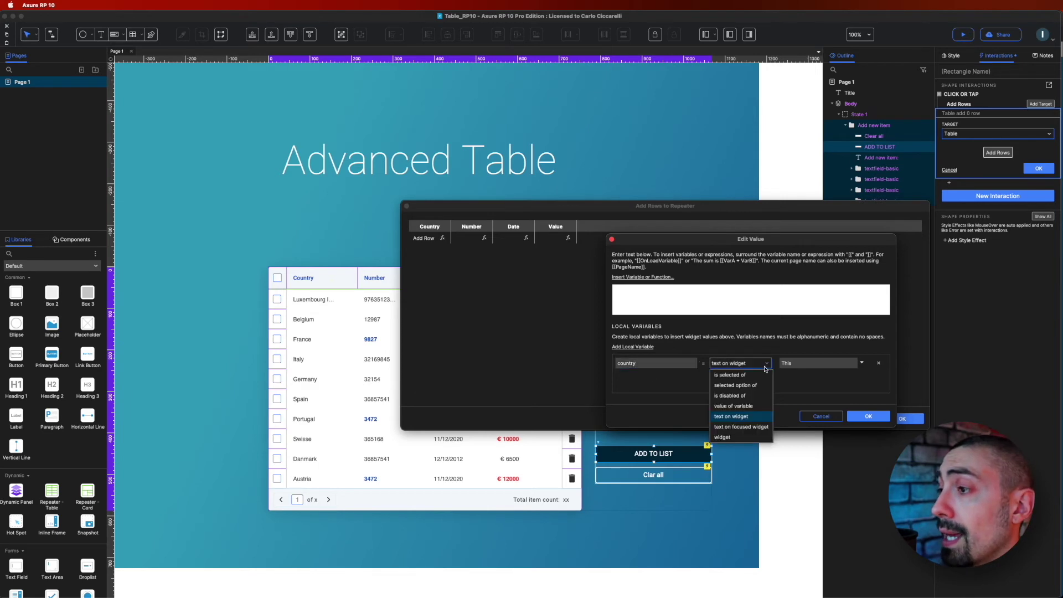
left_click(772, 408)
left_click(823, 364)
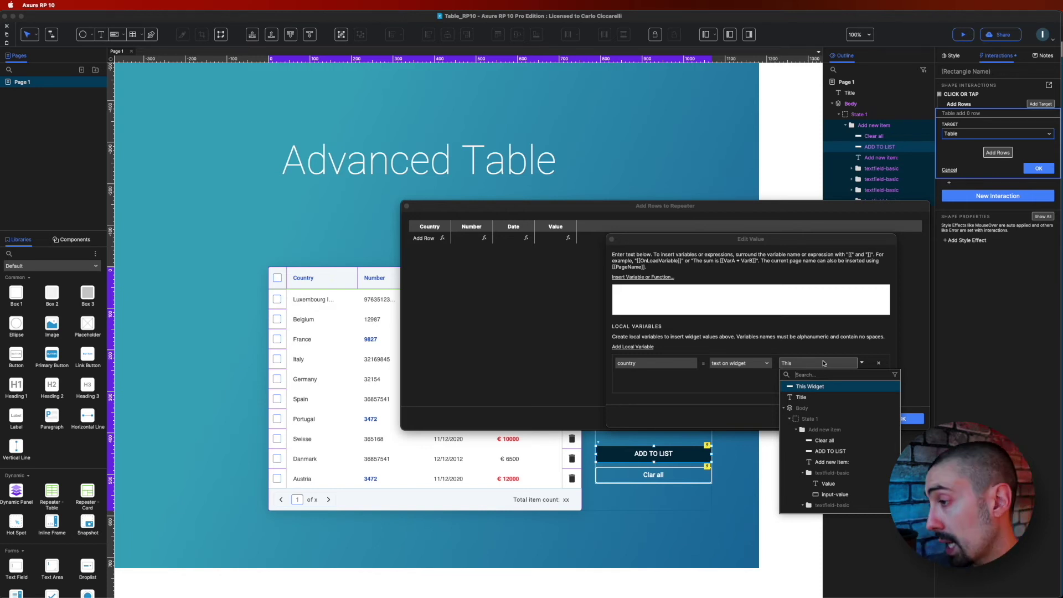
scroll(833, 438, "down", 10)
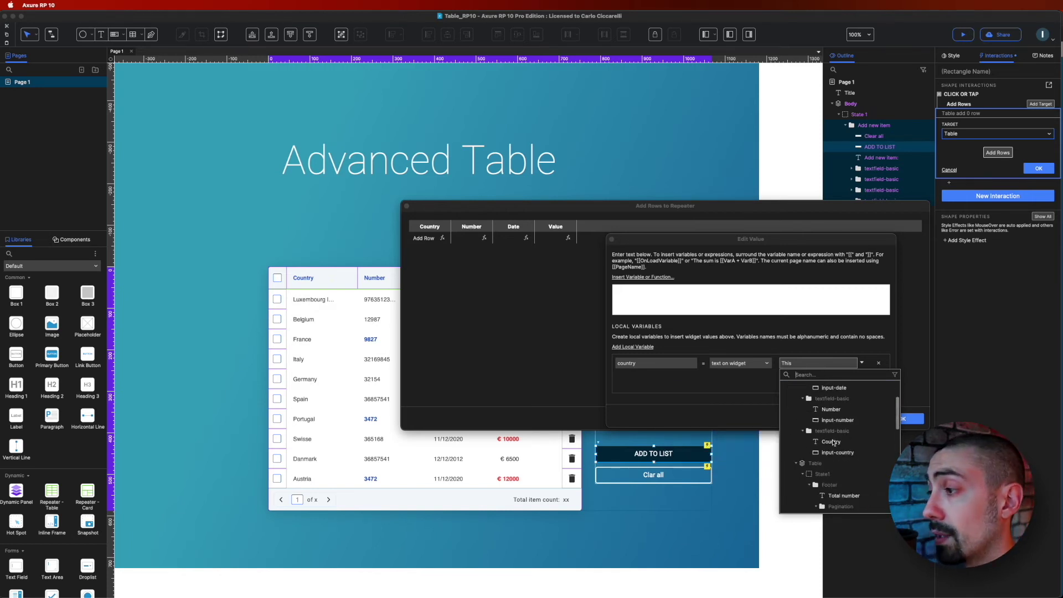
scroll(836, 441, "up", 3)
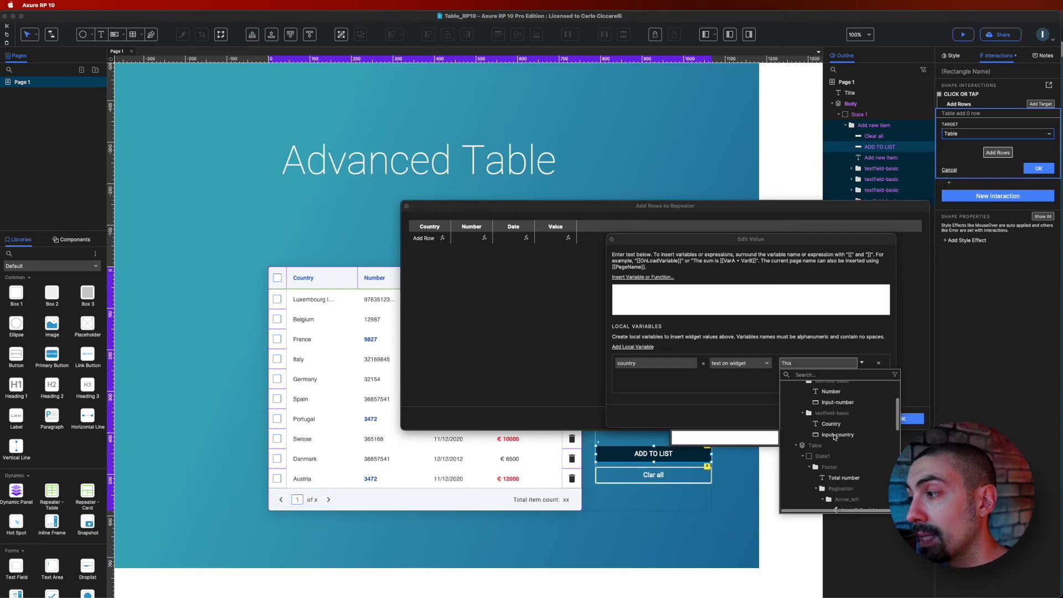
left_click(834, 435)
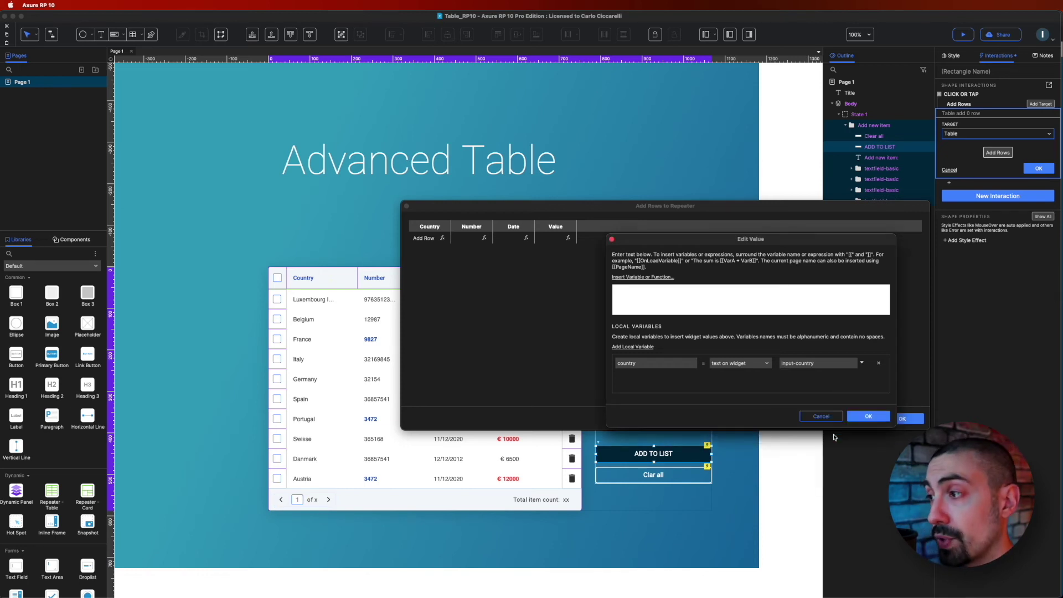
left_click(642, 277)
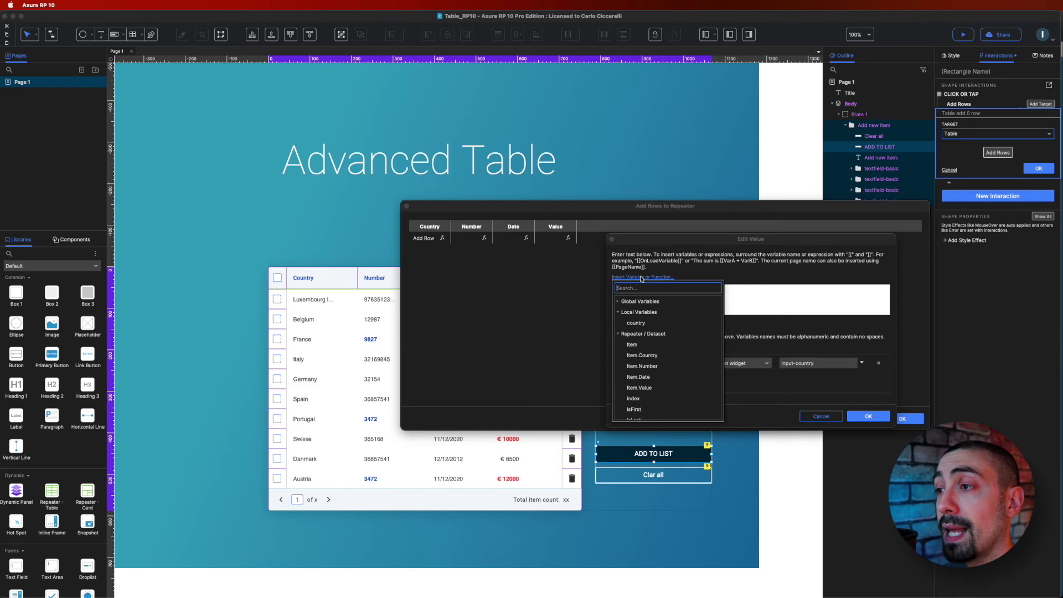
left_click(641, 326)
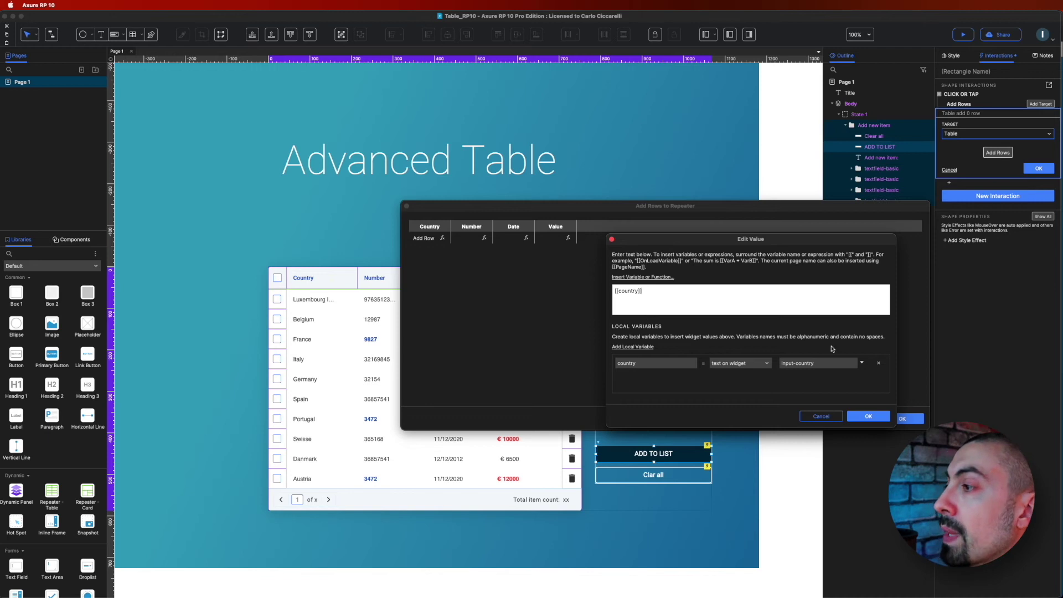
left_click(868, 416)
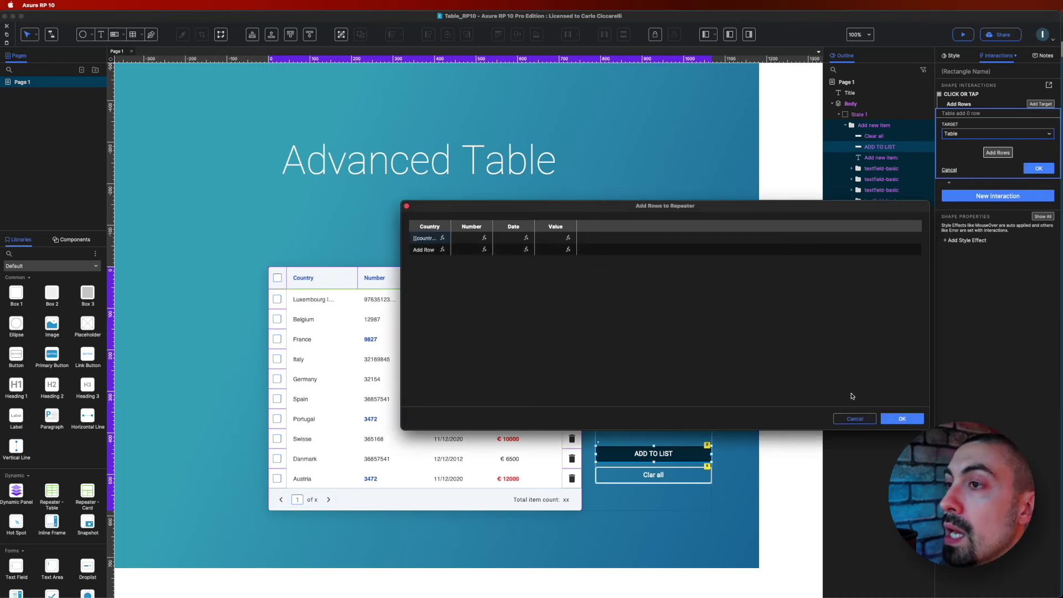
Set the Number column to [[number]], reading text from the input-number field.
left_click(485, 240)
left_click(410, 320)
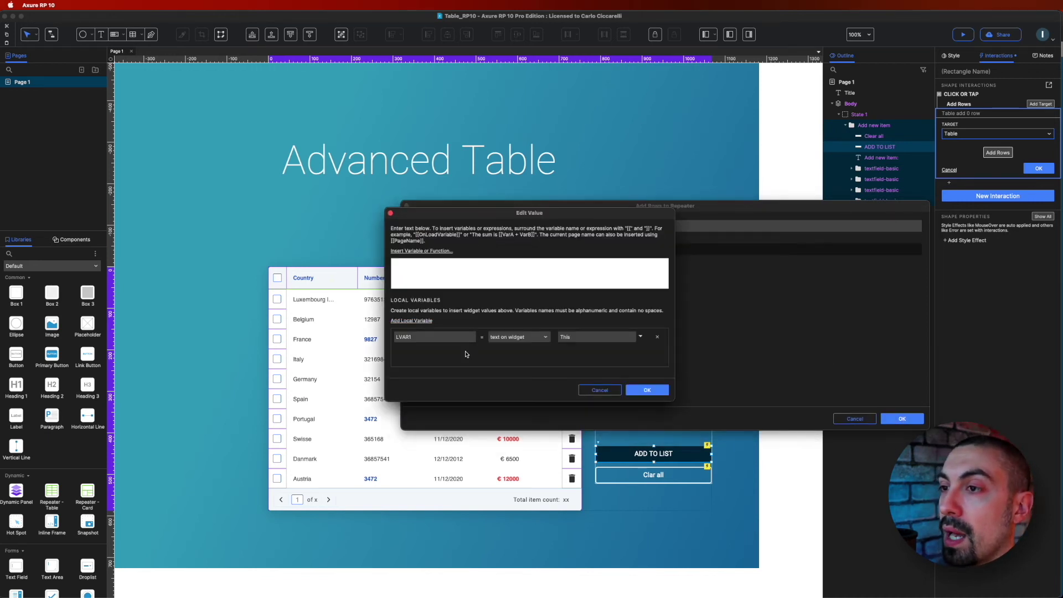
type("numbe")
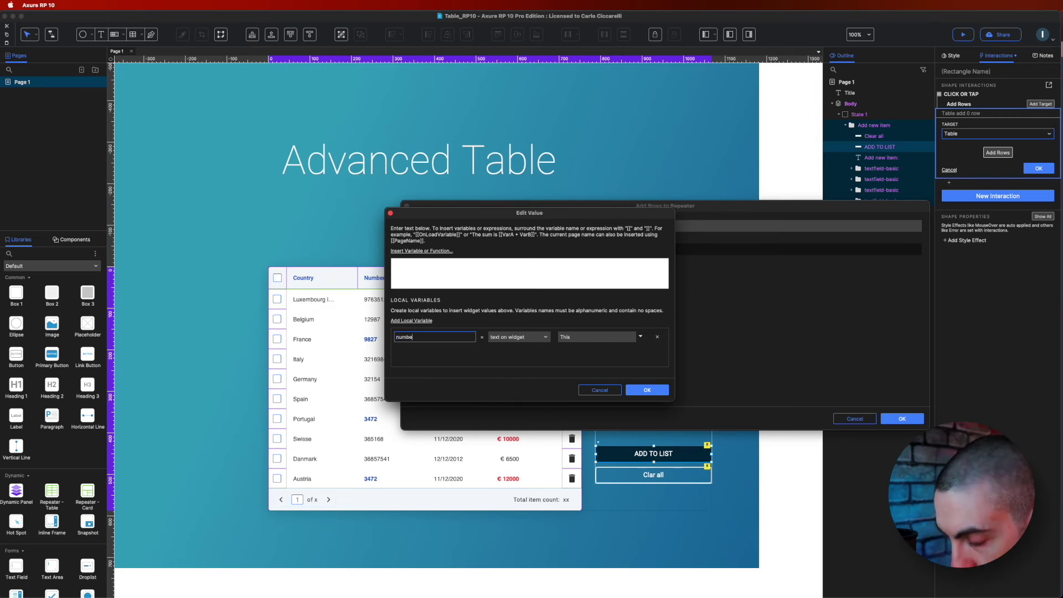
type("r")
left_click(597, 337)
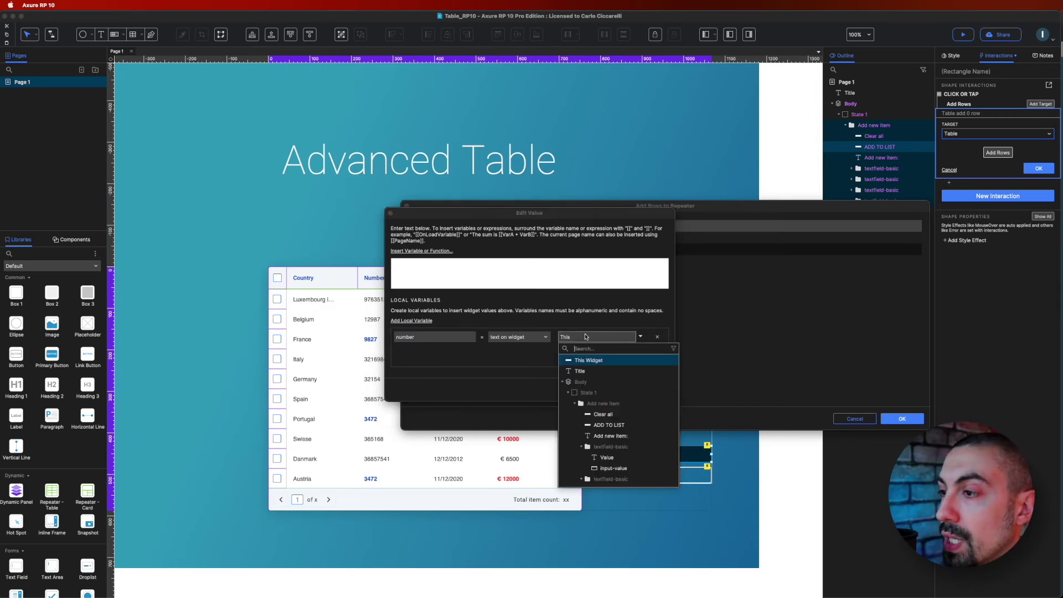
scroll(631, 431, "down", 2)
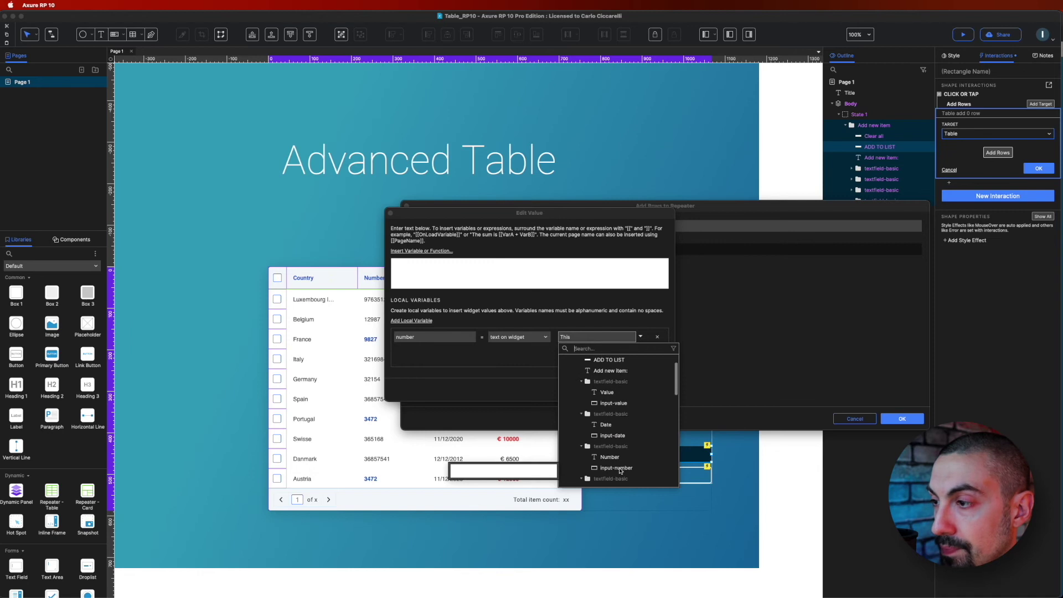
left_click(621, 470)
left_click(421, 251)
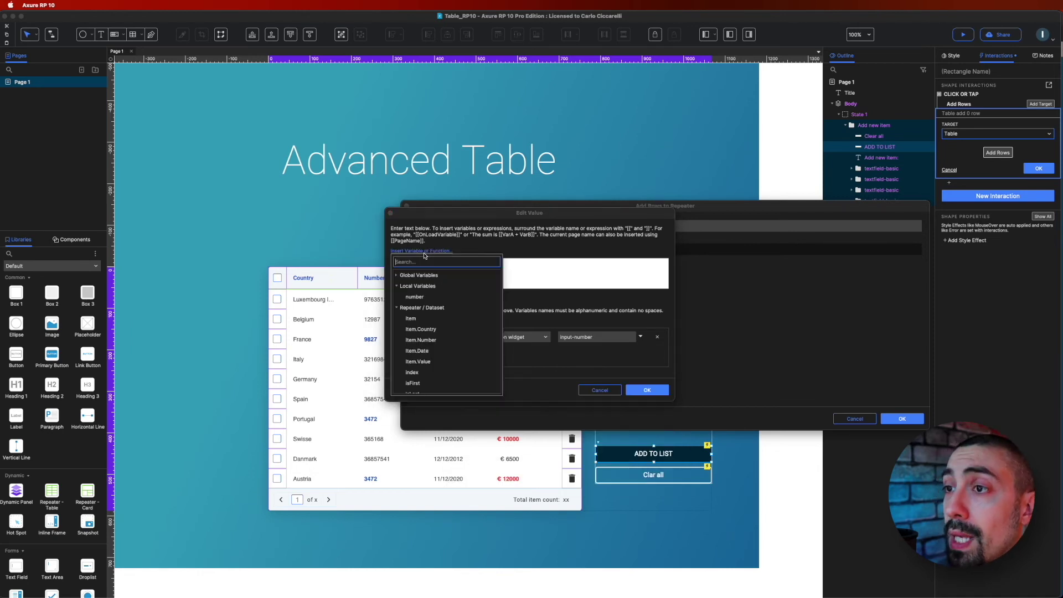
left_click(422, 297)
left_click(647, 390)
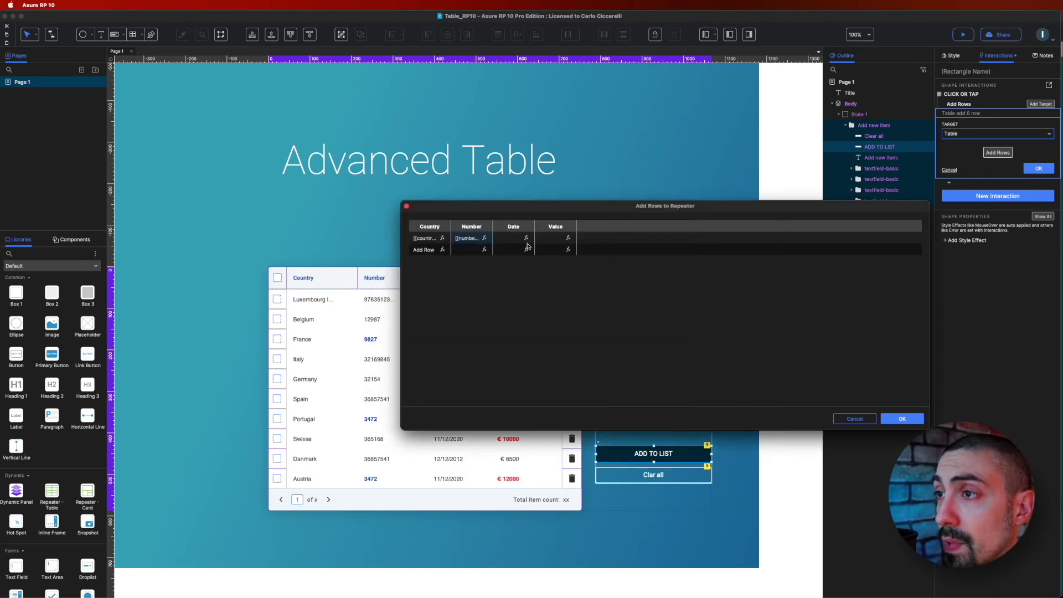
Set the Date column to [[date]], reading text from the input-date field.
left_click(523, 239)
left_click(413, 320)
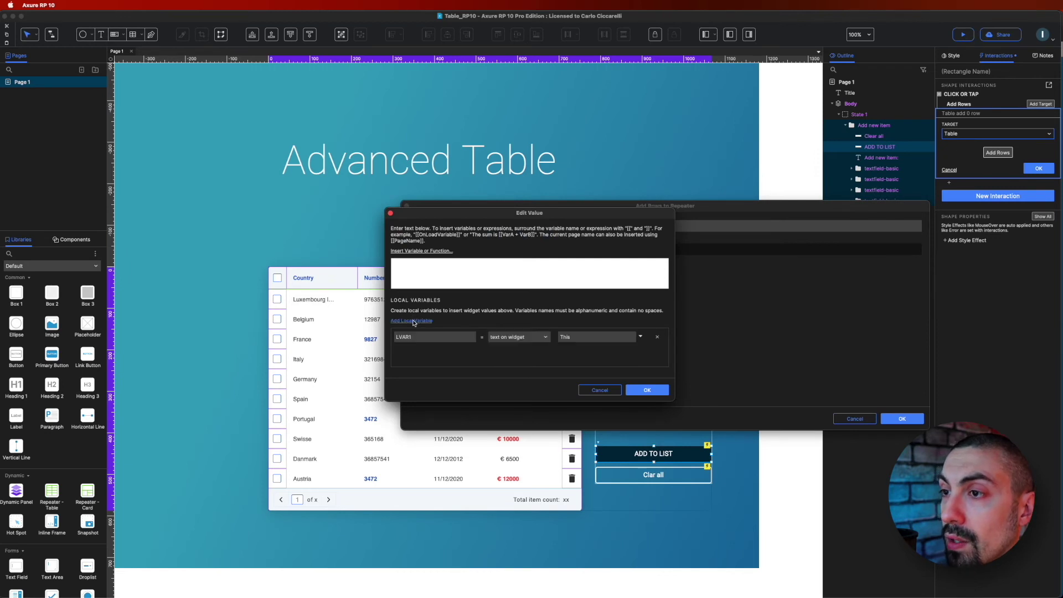
type("date")
left_click(598, 337)
scroll(630, 447, "down", 3)
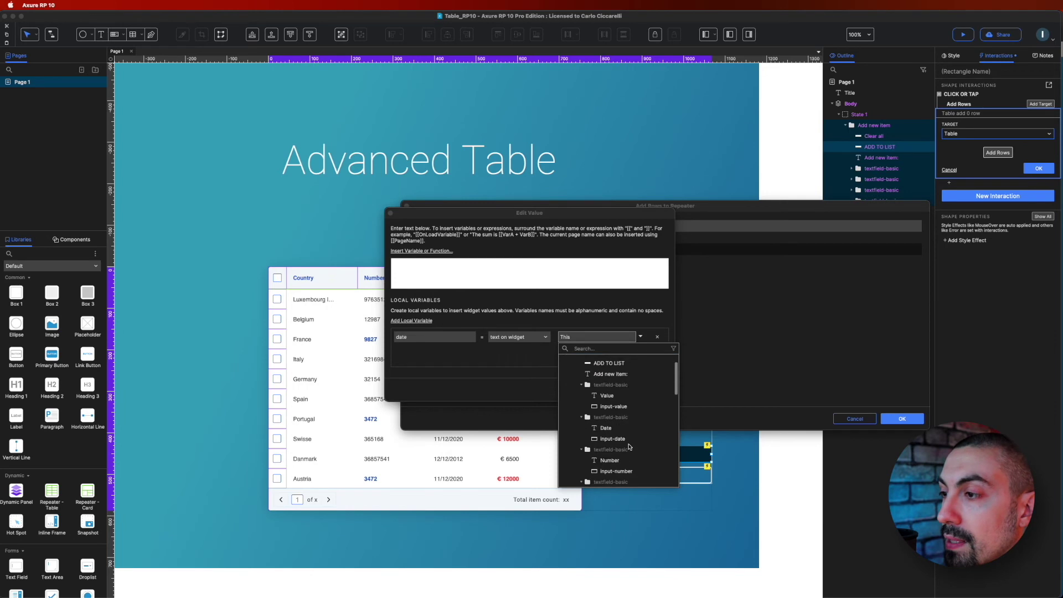
left_click(611, 405)
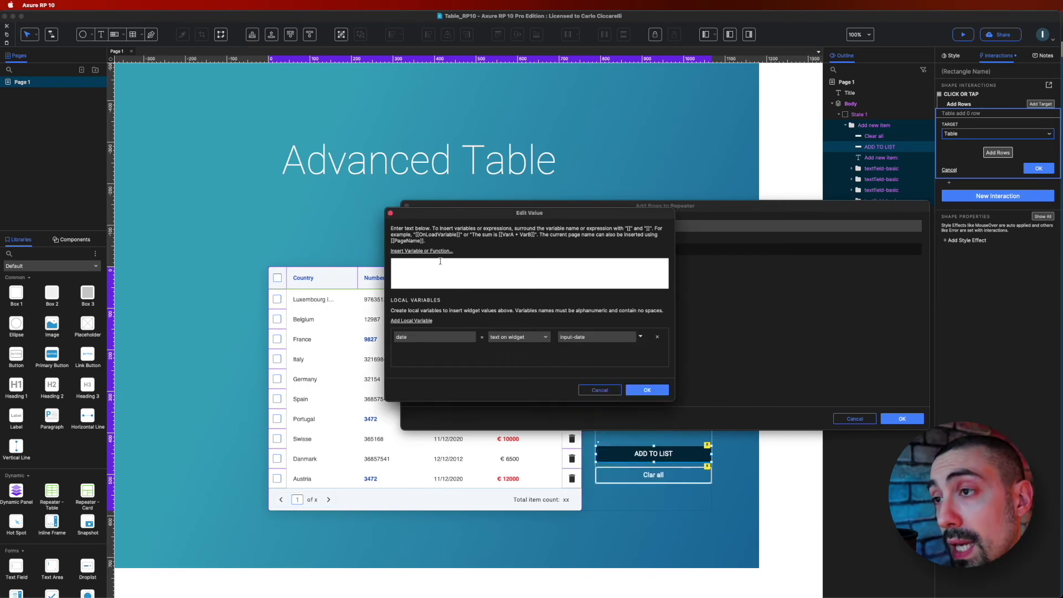
left_click(422, 251)
left_click(427, 299)
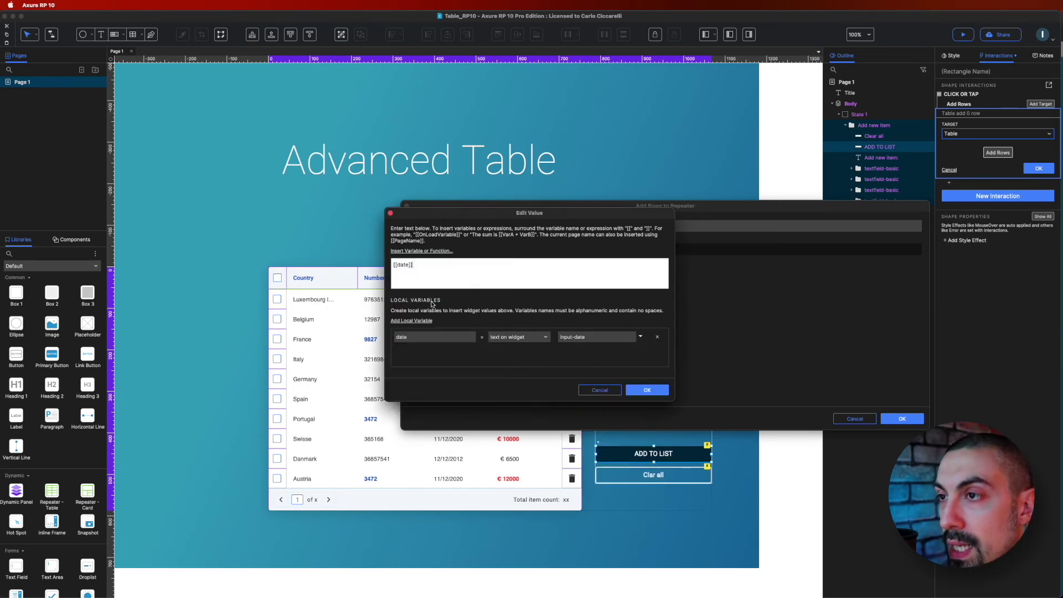
left_click(646, 385)
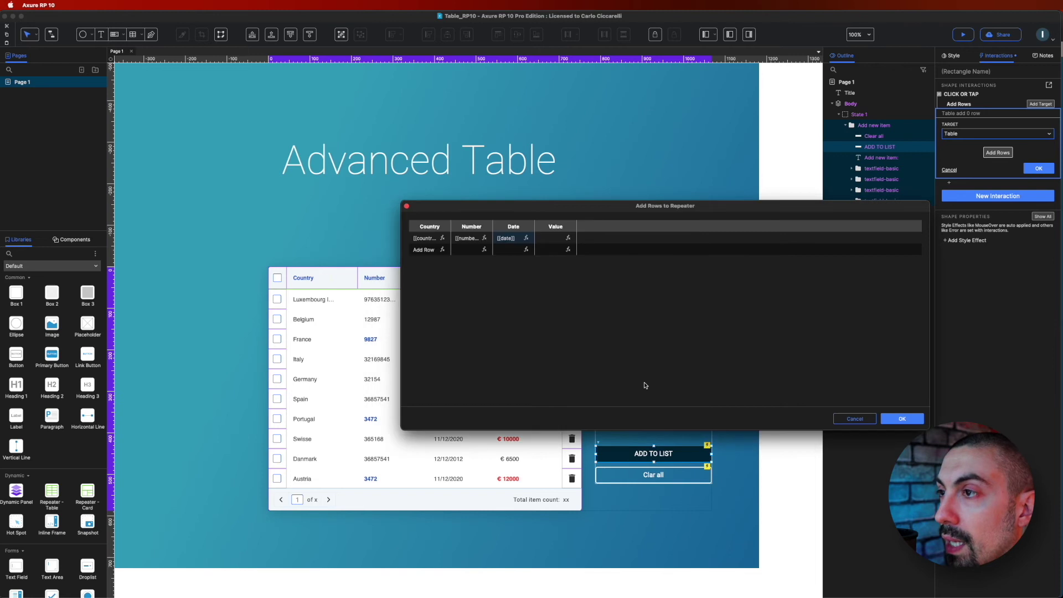
Set the Value column to [[value]] from input-value and confirm the new row's values.
left_click(568, 238)
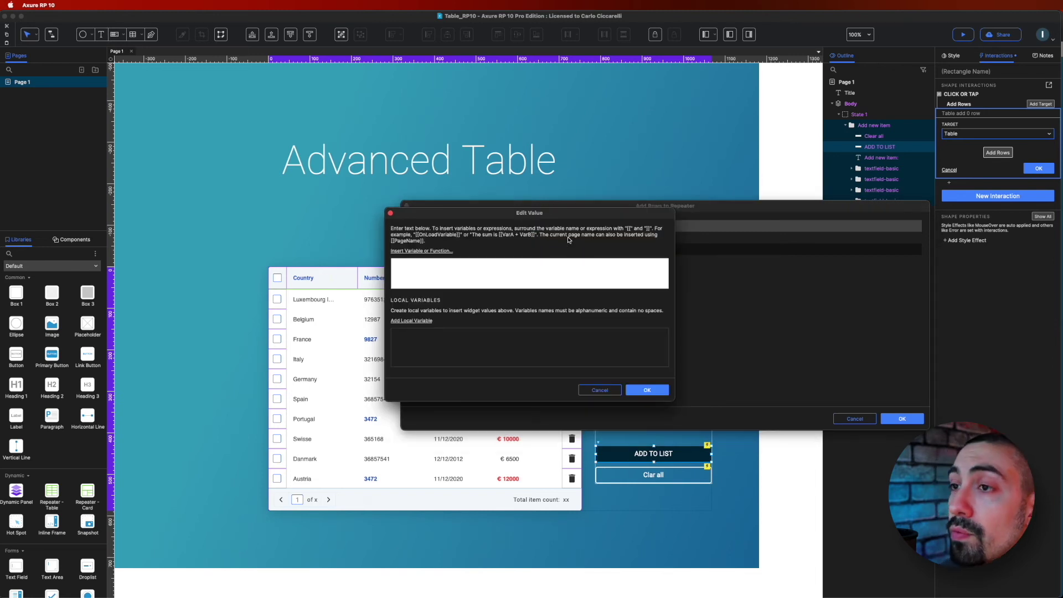
left_click(411, 321)
type("value")
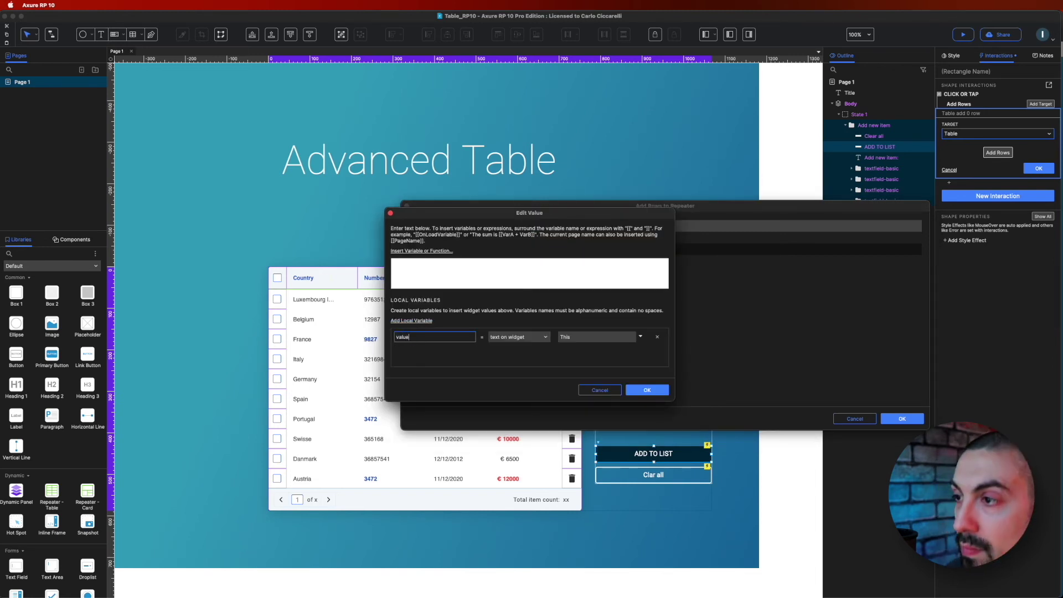
left_click(587, 337)
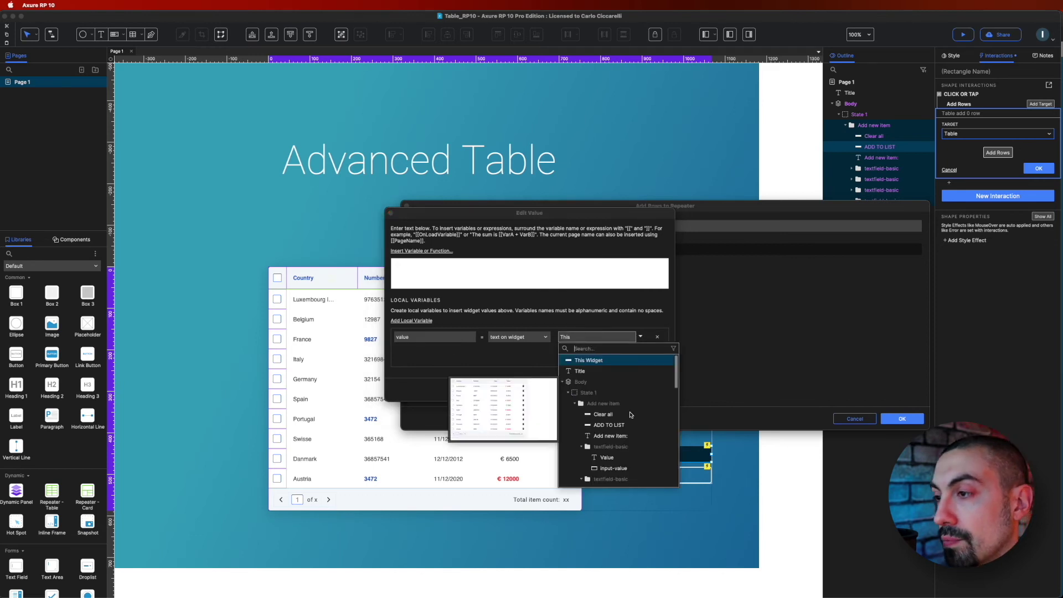
scroll(631, 433, "down", 2)
left_click(614, 443)
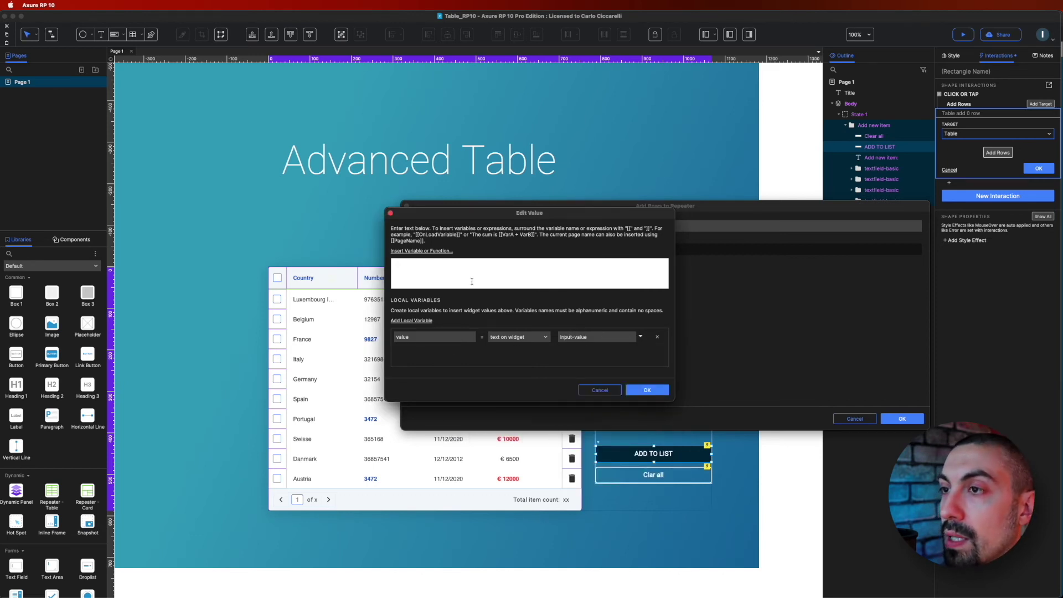
left_click(428, 252)
left_click(411, 298)
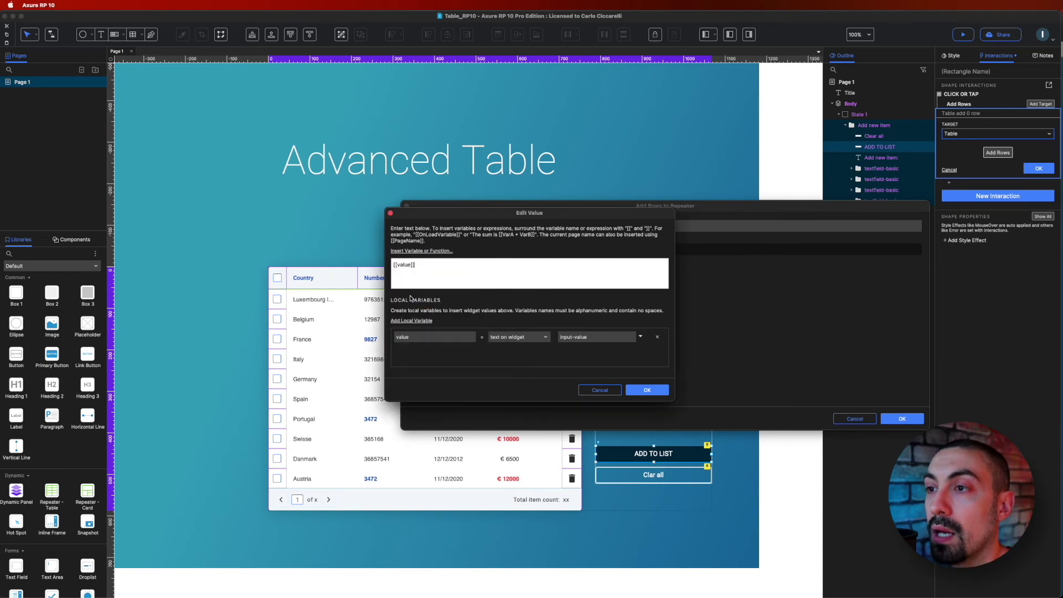
left_click(647, 390)
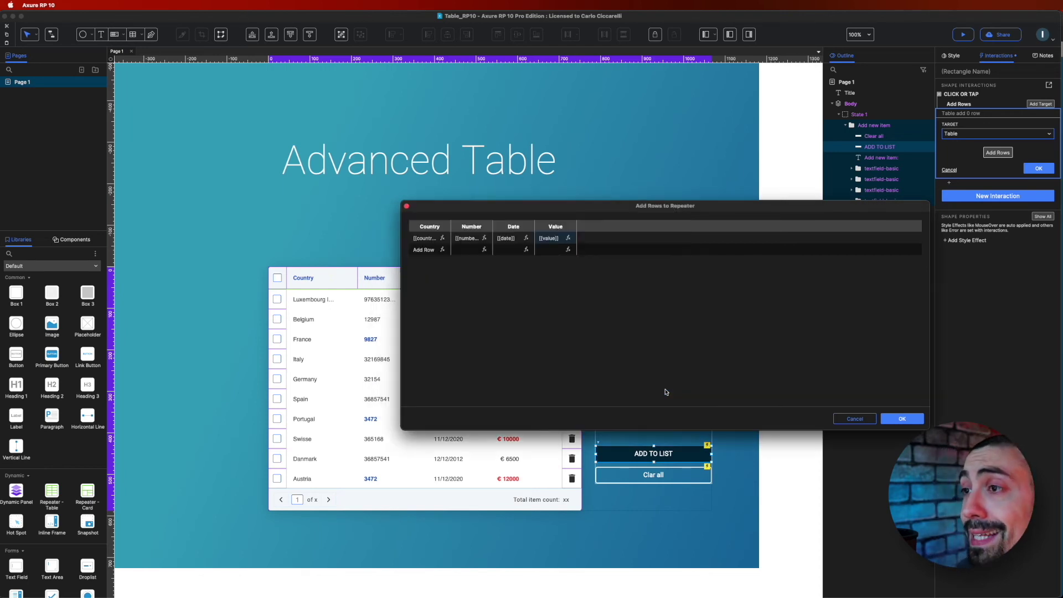
left_click(903, 419)
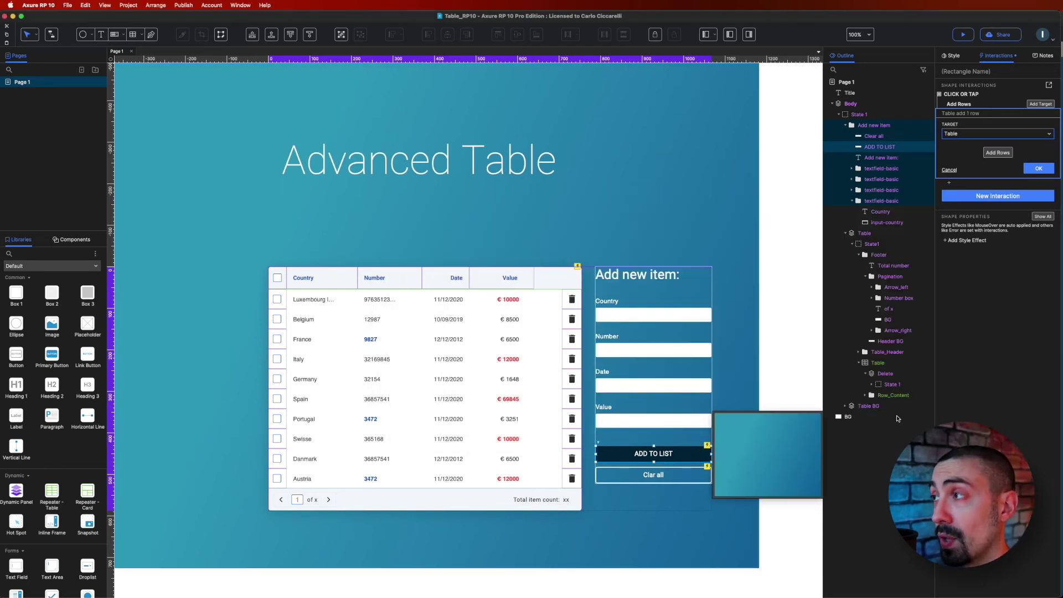
Collapse the Add Rows action so the click interaction lists 'Table add 1 row'.
left_click(1046, 168)
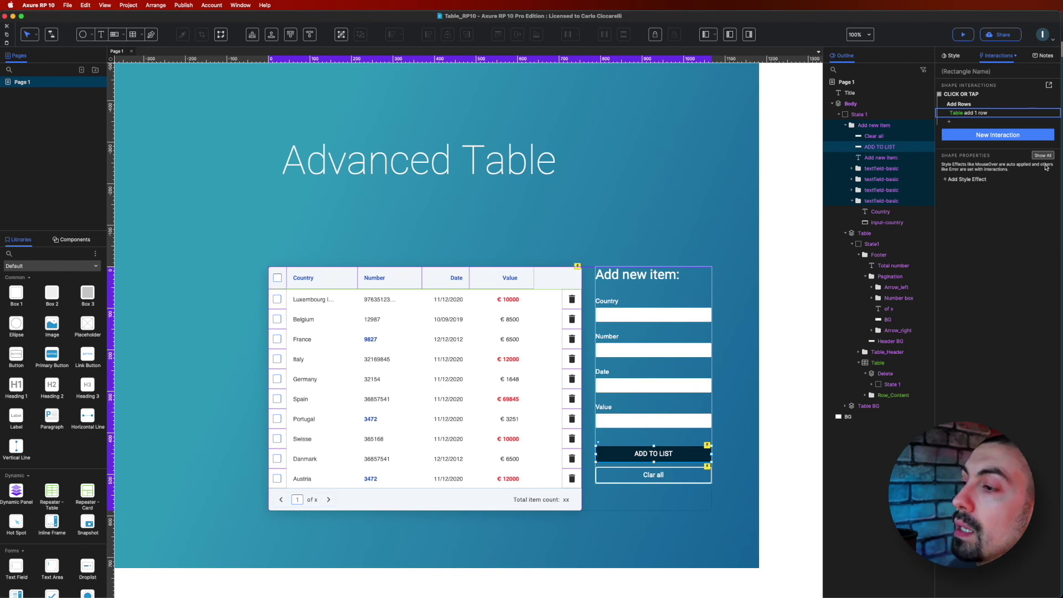
Add a Fire Event action that fires Loaded on the Total number widget.
left_click(962, 122)
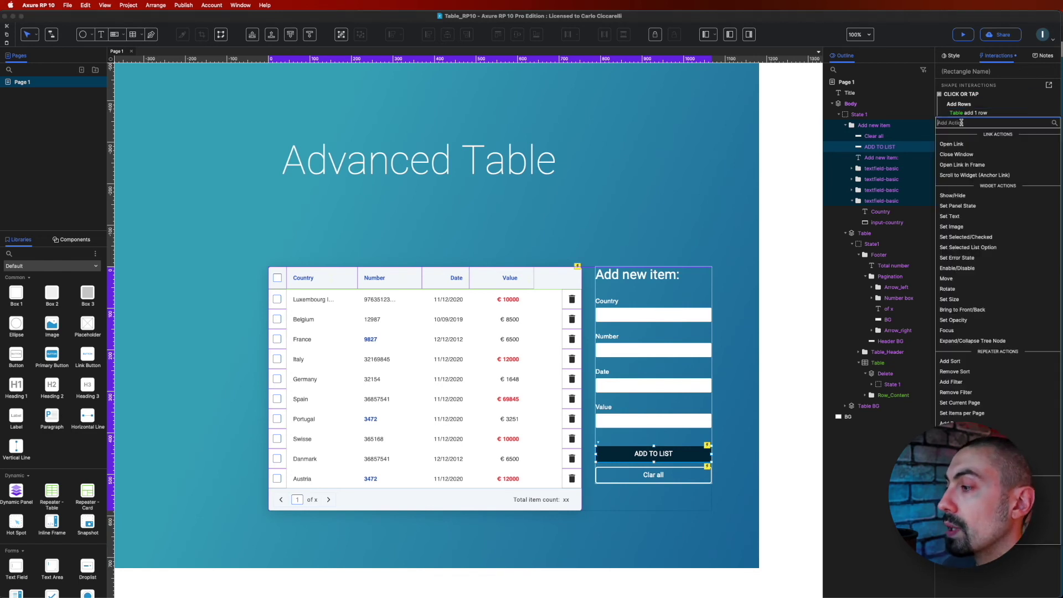
type("fire")
key("Return")
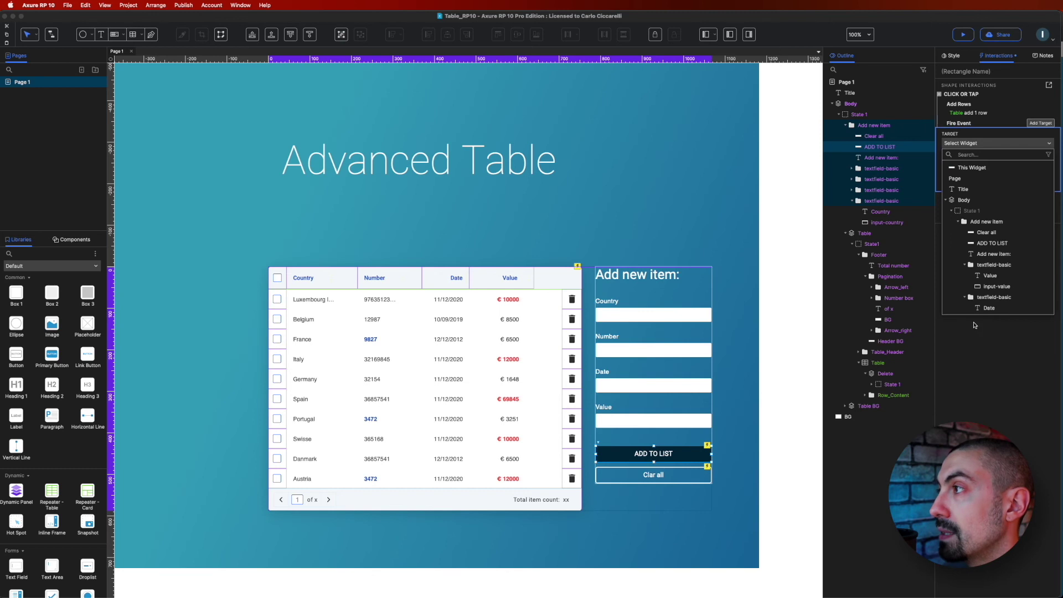
scroll(1016, 268, "down", 5)
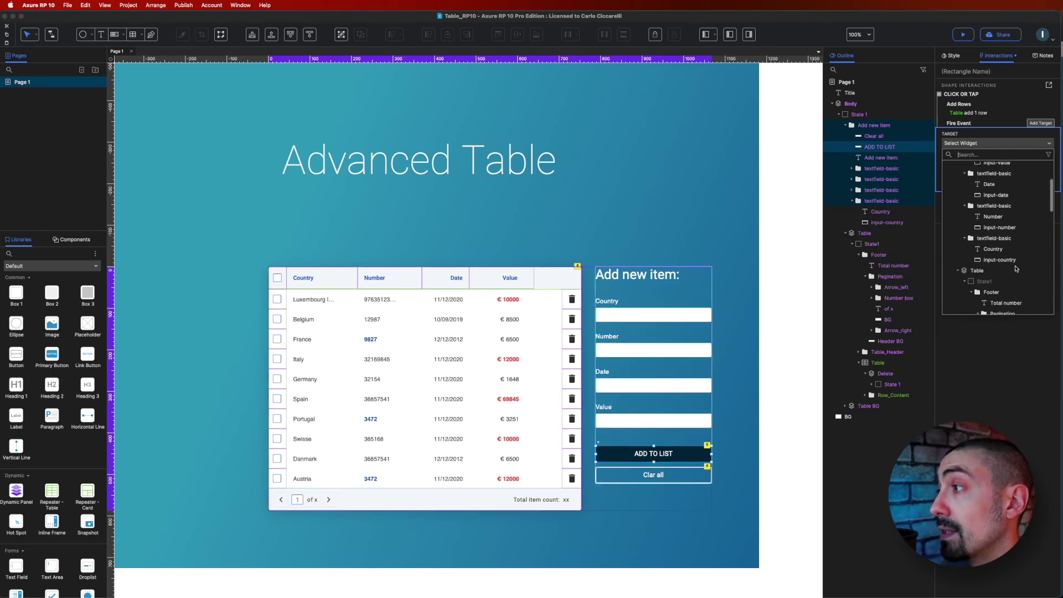
left_click(1006, 226)
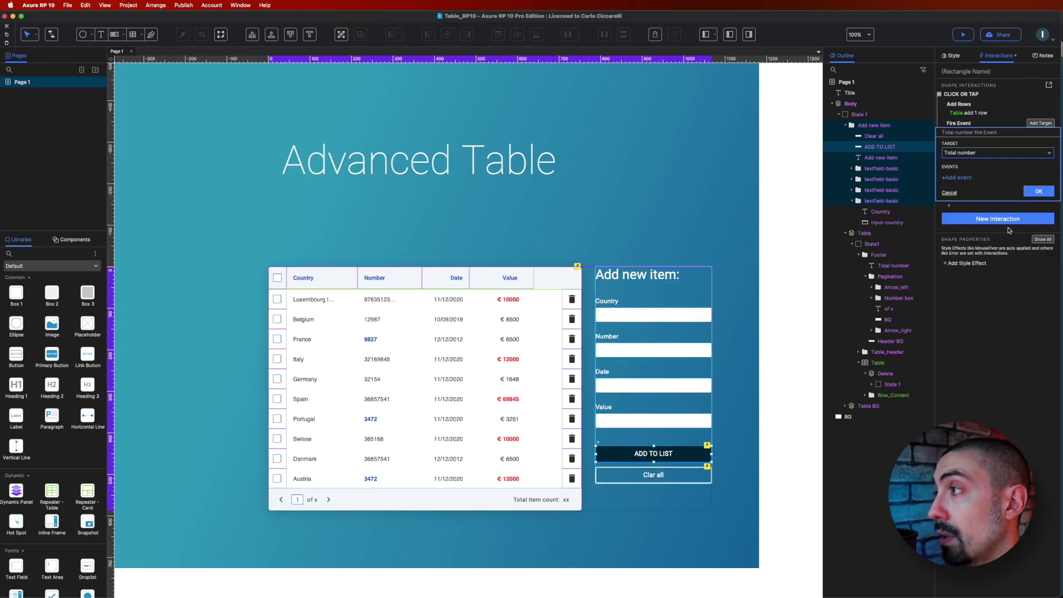
left_click(968, 178)
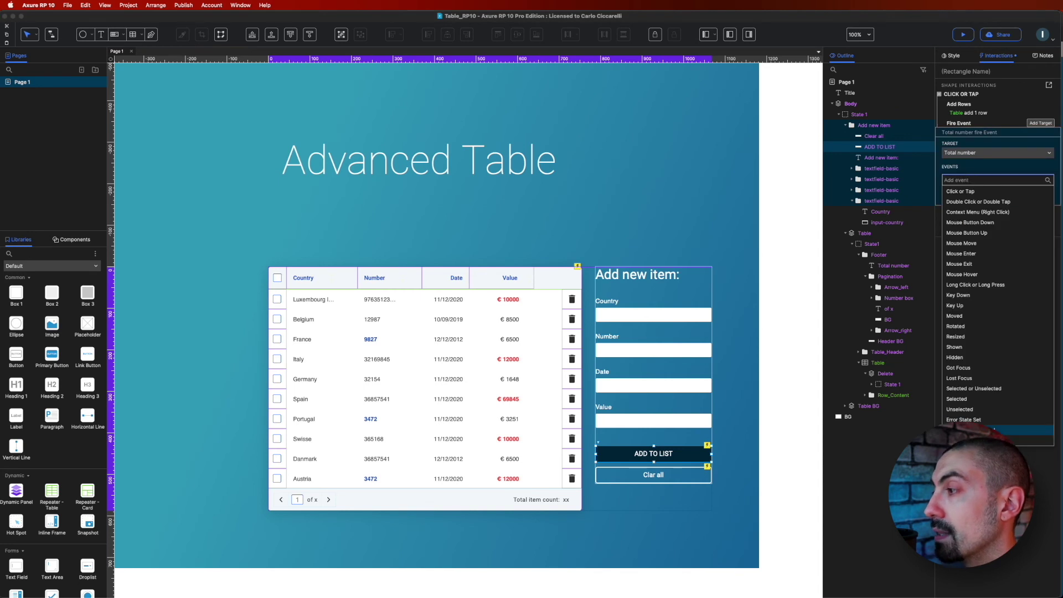
left_click(959, 388)
left_click(1035, 196)
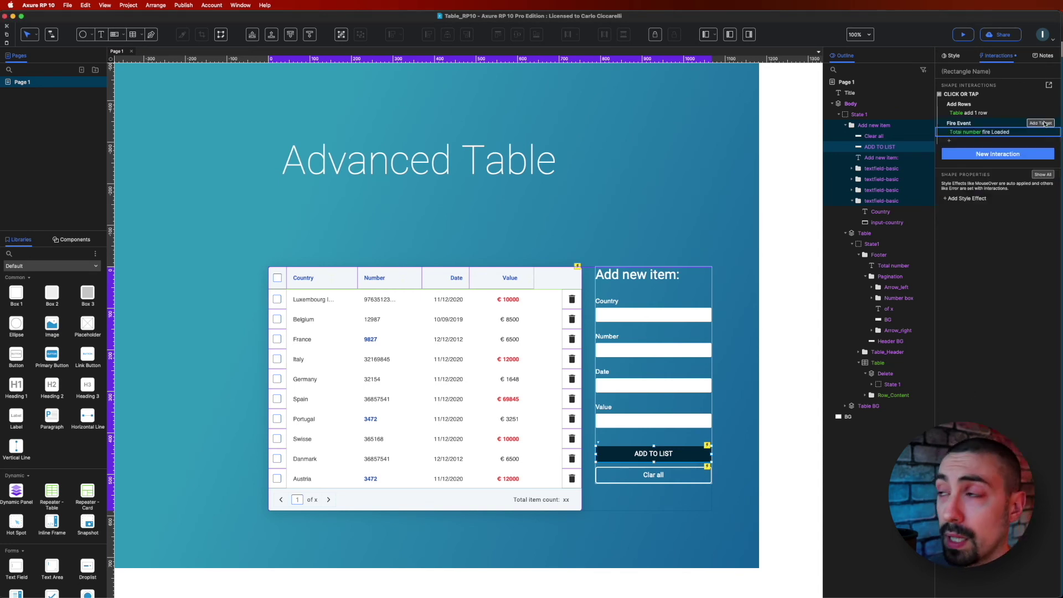
Add the 'of x' page count widget as a second target firing its Loaded event.
left_click(1041, 123)
scroll(1008, 249, "down", 5)
scroll(1014, 266, "down", 3)
left_click(1013, 268)
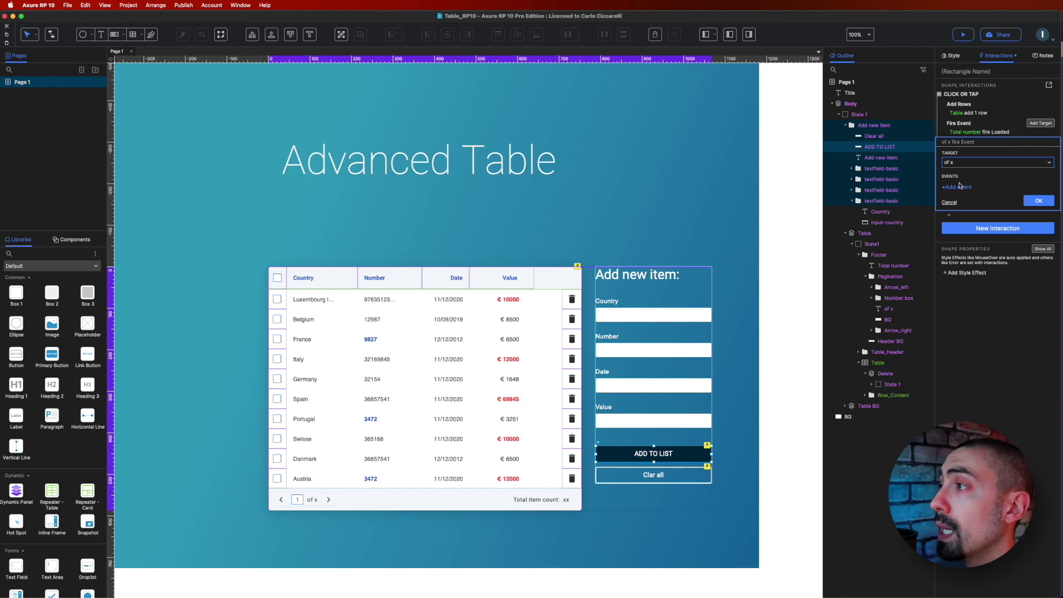
left_click(959, 188)
type("lo")
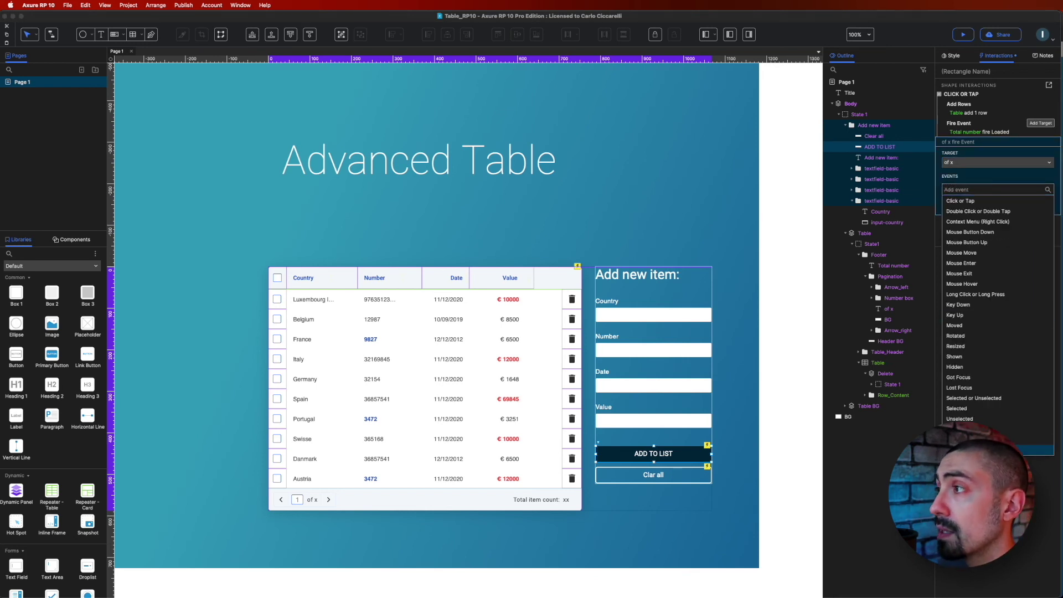
key("Return")
left_click(1035, 205)
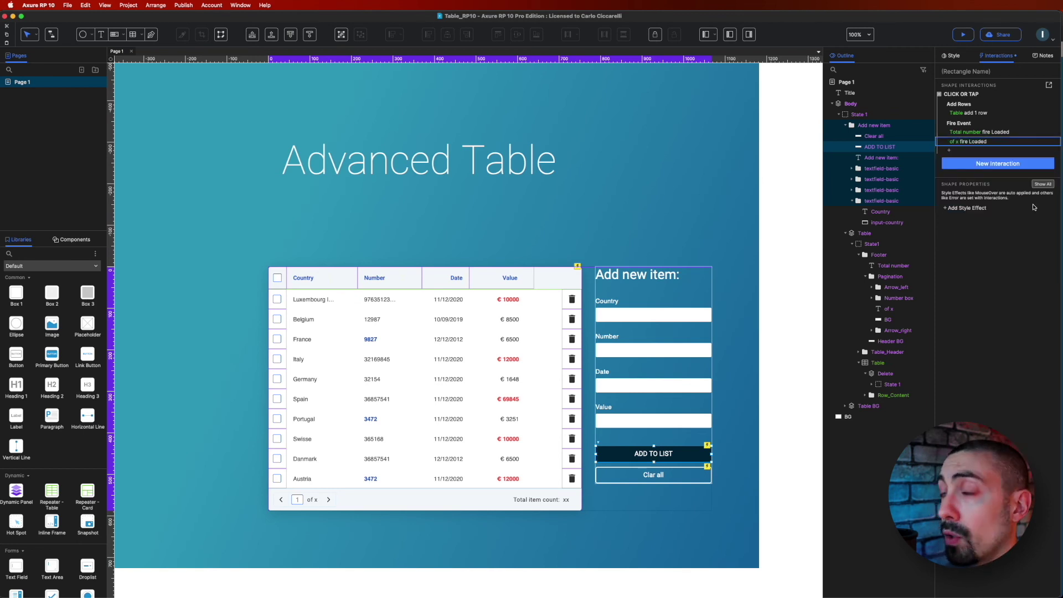
Preview the prototype and fill the form with Luxembourg, 456465, 45646 and 465464.
left_click(963, 35)
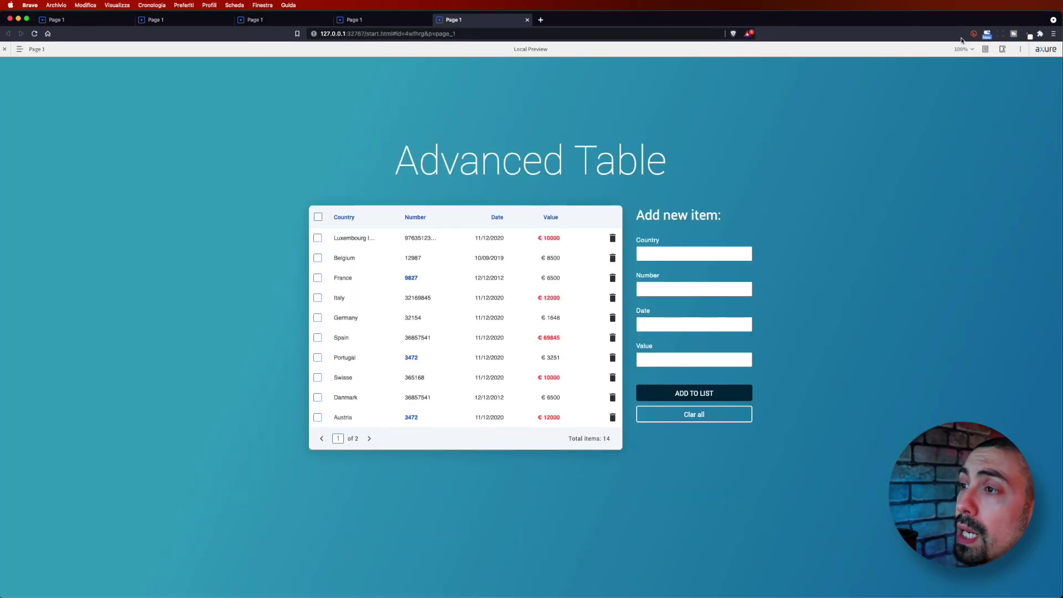
left_click(709, 249)
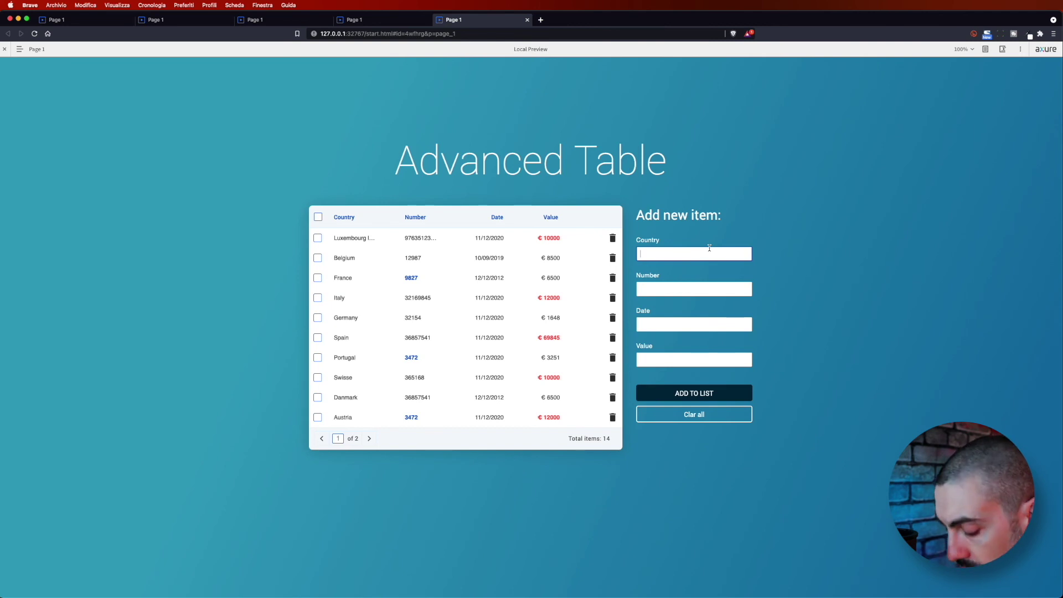
type("Luxembourg")
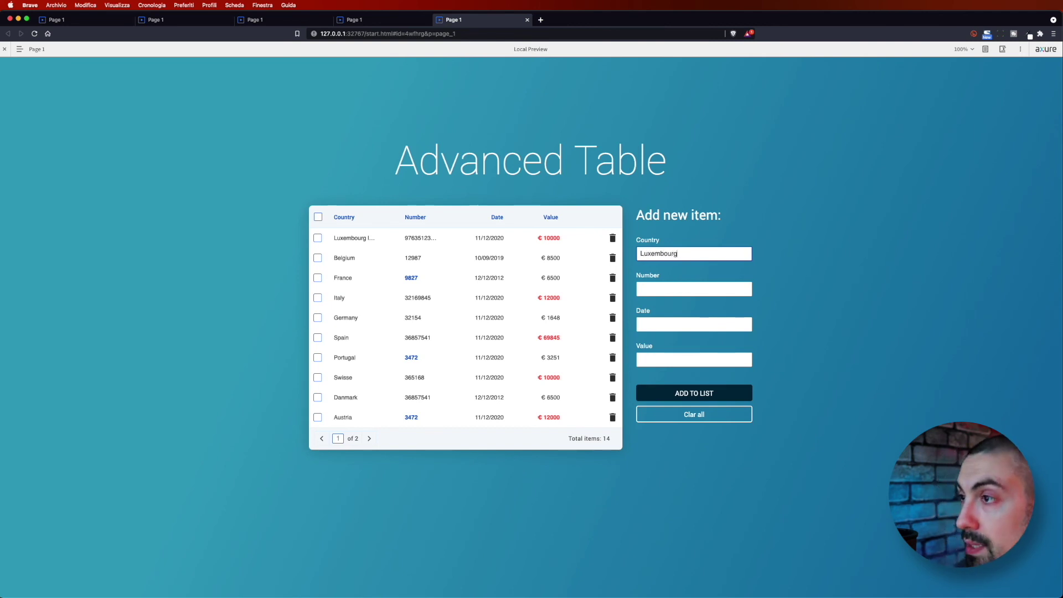
key("Tab")
type("456465")
key("Tab")
type("45646")
key("Tab")
type("465464")
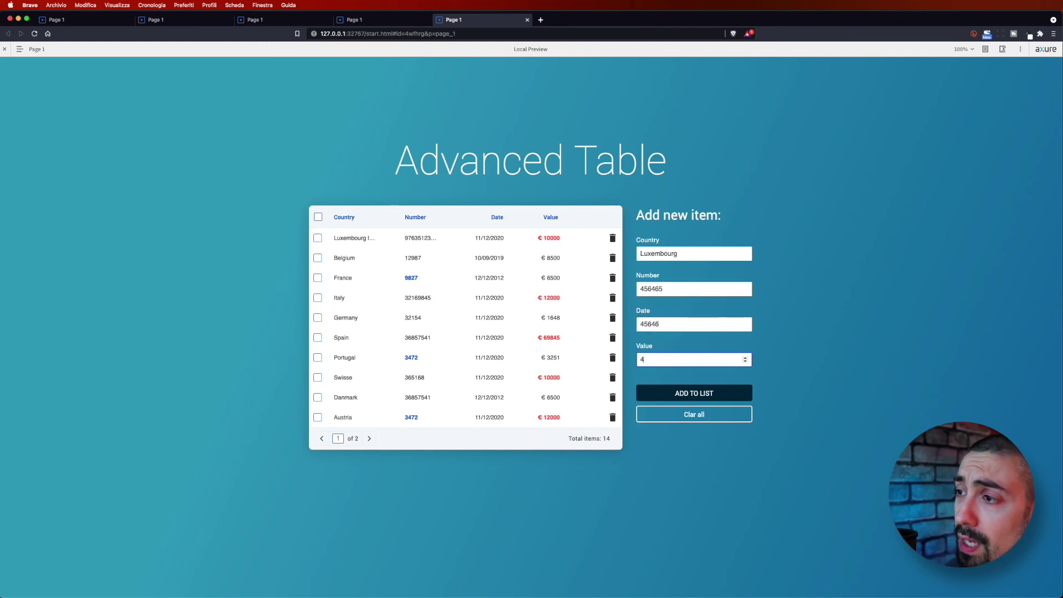
Add the Luxembourg item six times, bringing the table to 21 items over 3 pages.
left_click(701, 394)
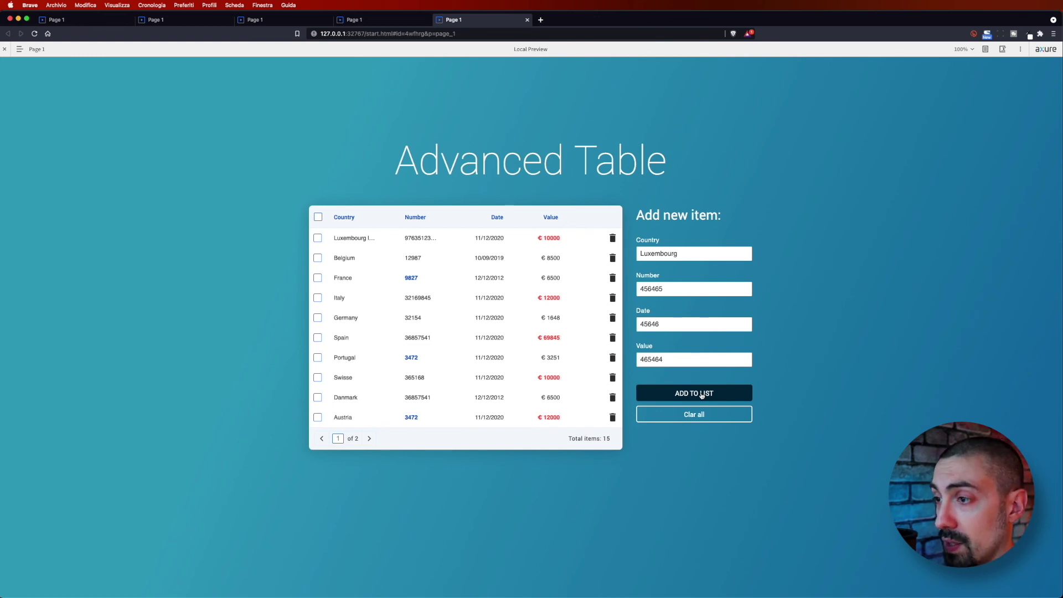
left_click(701, 394)
left_click(702, 394)
left_click(702, 394)
left_click(701, 393)
left_click(702, 394)
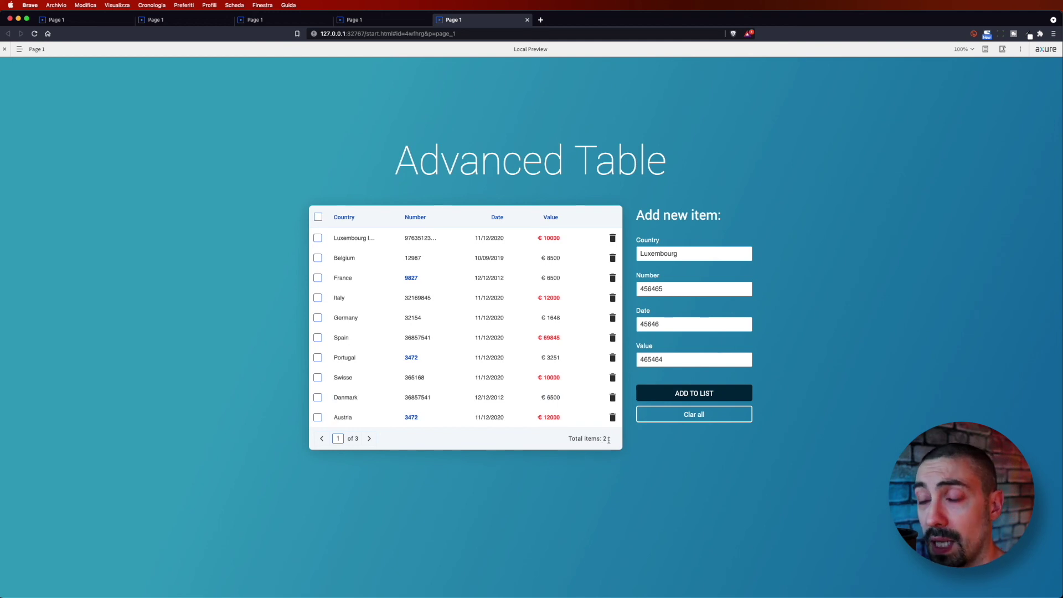
Go to the table's last page and add four more Luxembourg rows.
left_click(368, 440)
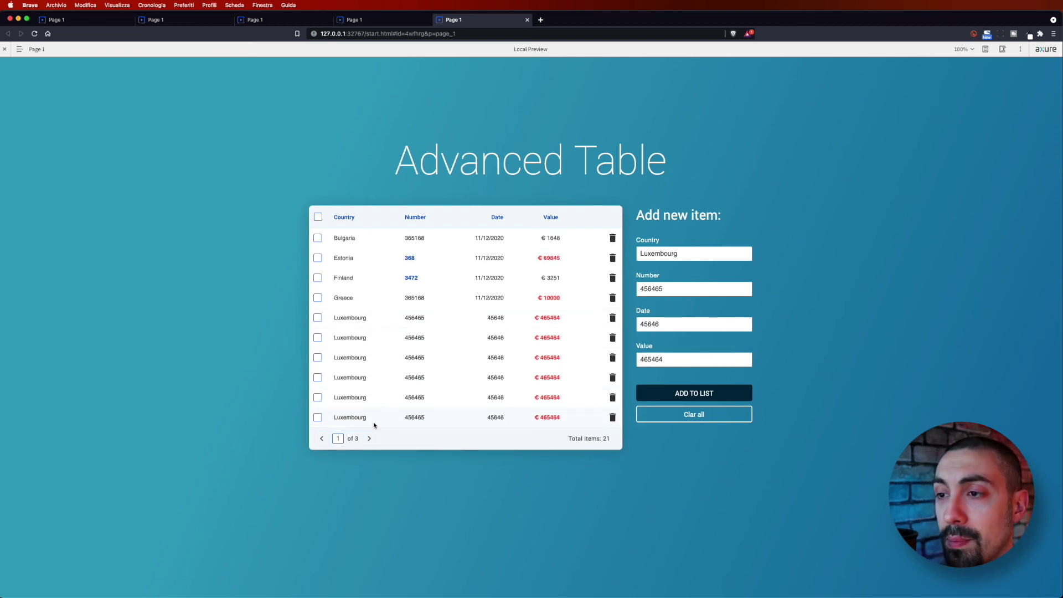
left_click(371, 441)
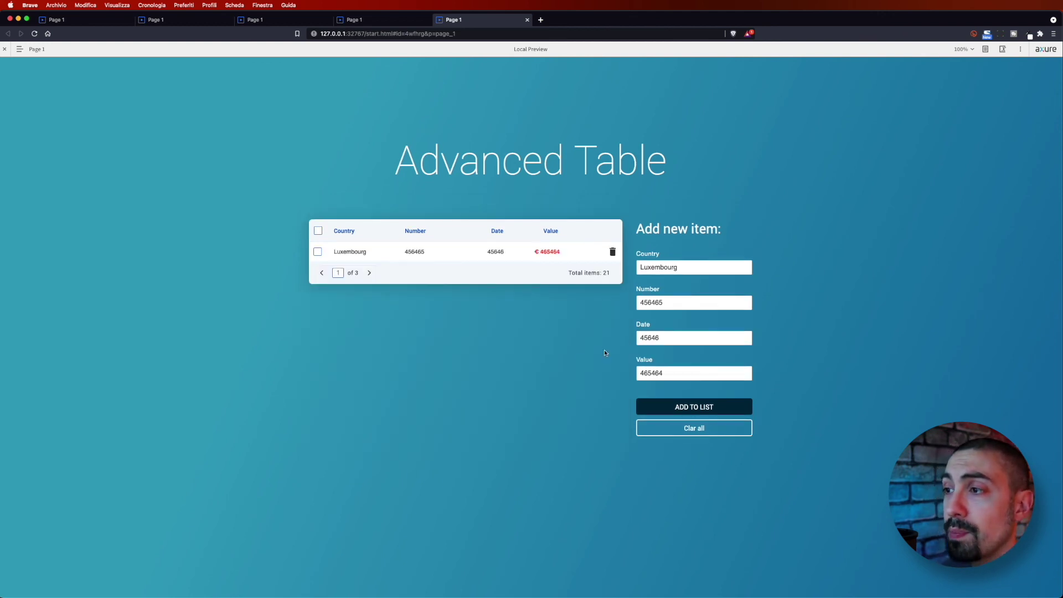
left_click(701, 407)
left_click(702, 408)
left_click(702, 408)
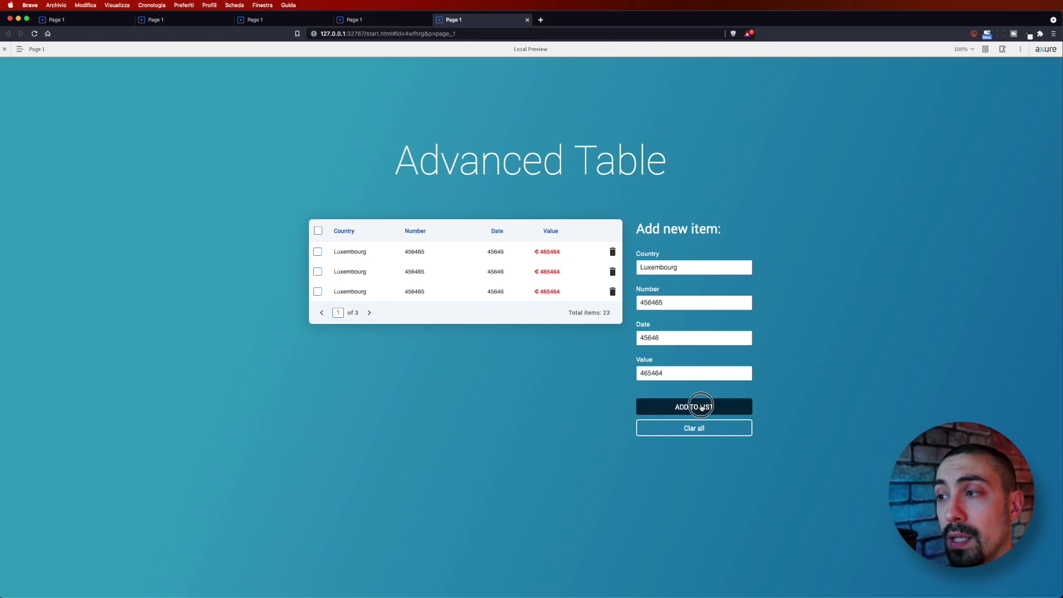
left_click(702, 407)
Clear the form, enter ajegrf, 87897, 987987 and 89786, and add it to the table.
left_click(694, 429)
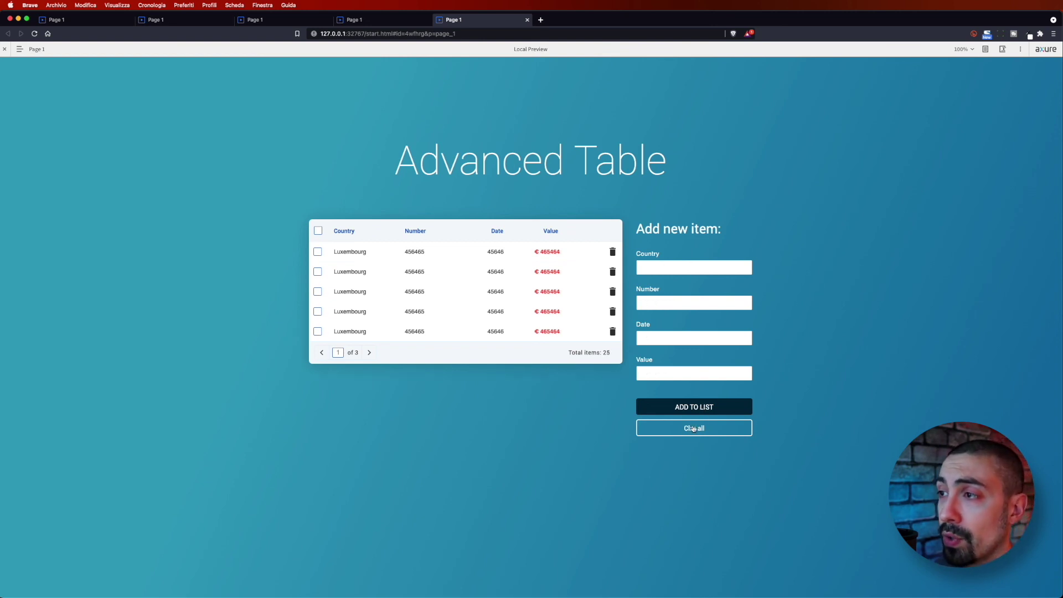
left_click(657, 263)
type("ajegrf")
key("Tab")
type("87897")
key("Tab")
type("987987")
key("Tab")
type("89786")
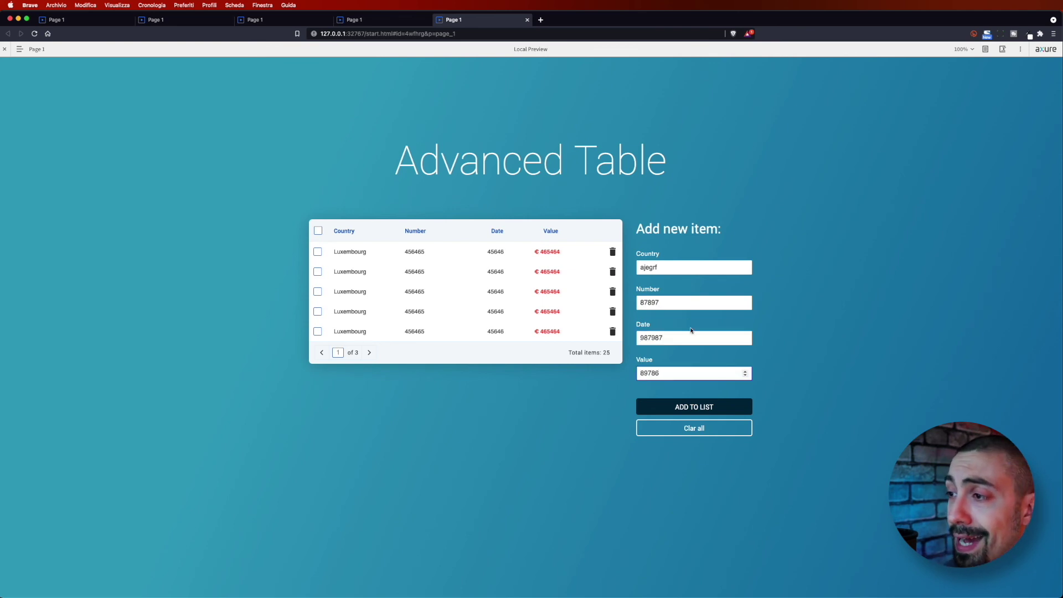
left_click(712, 407)
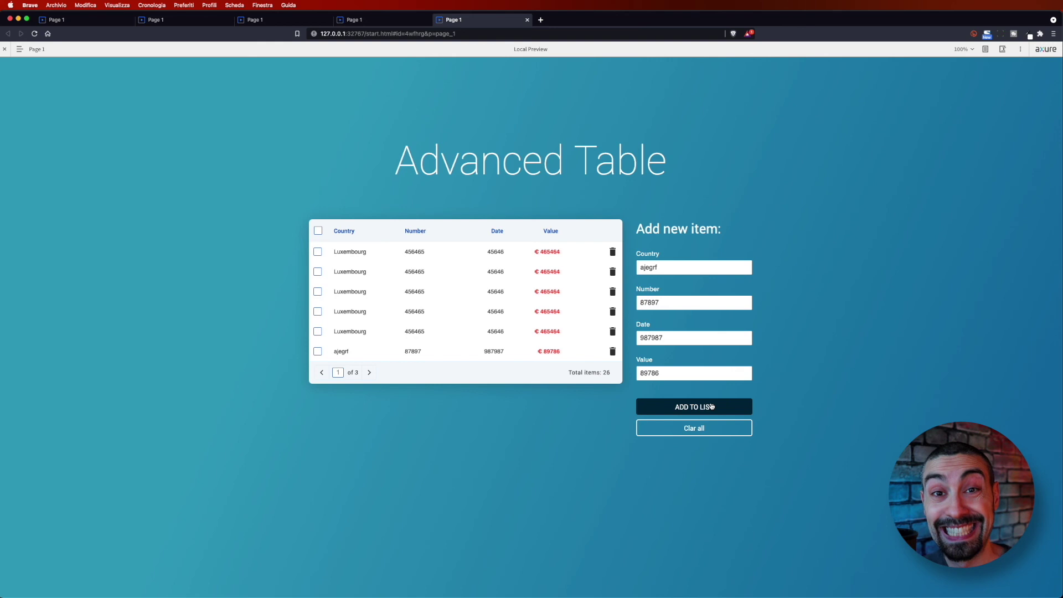